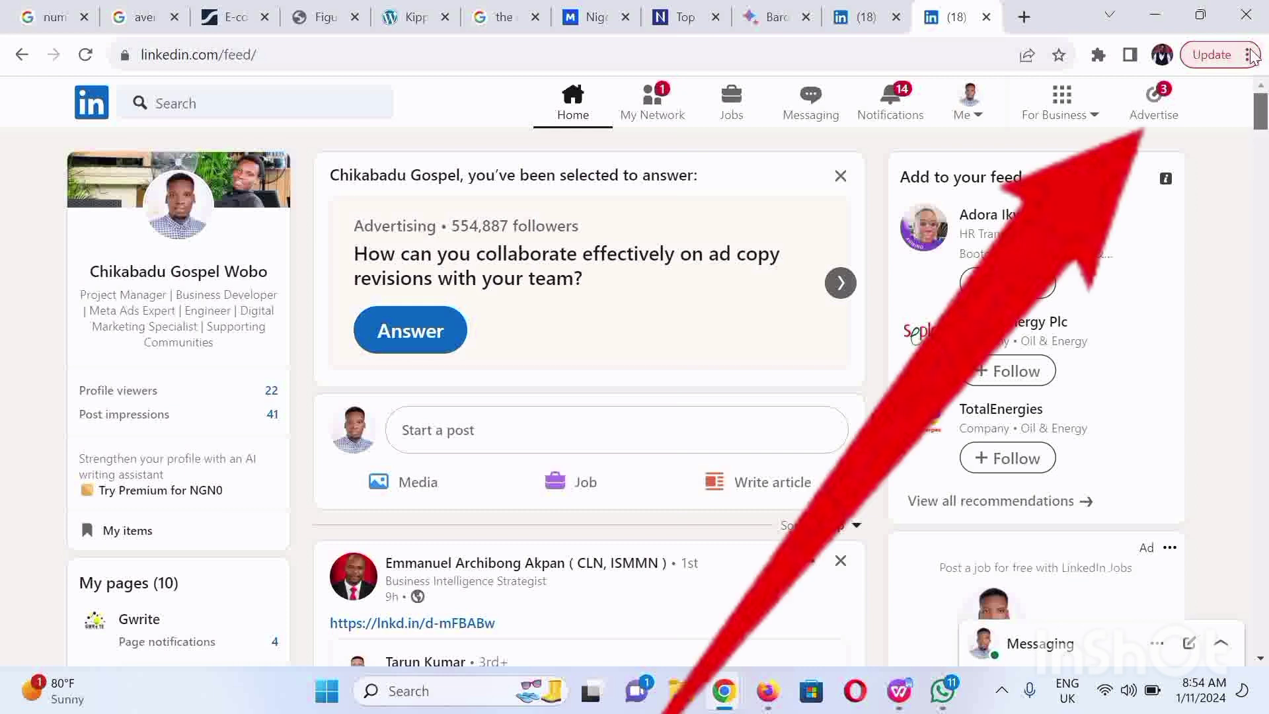
# Step: Open Campaign Manager, close the All accounts panel and bring up the profile menu
pyautogui.click(1142, 109)
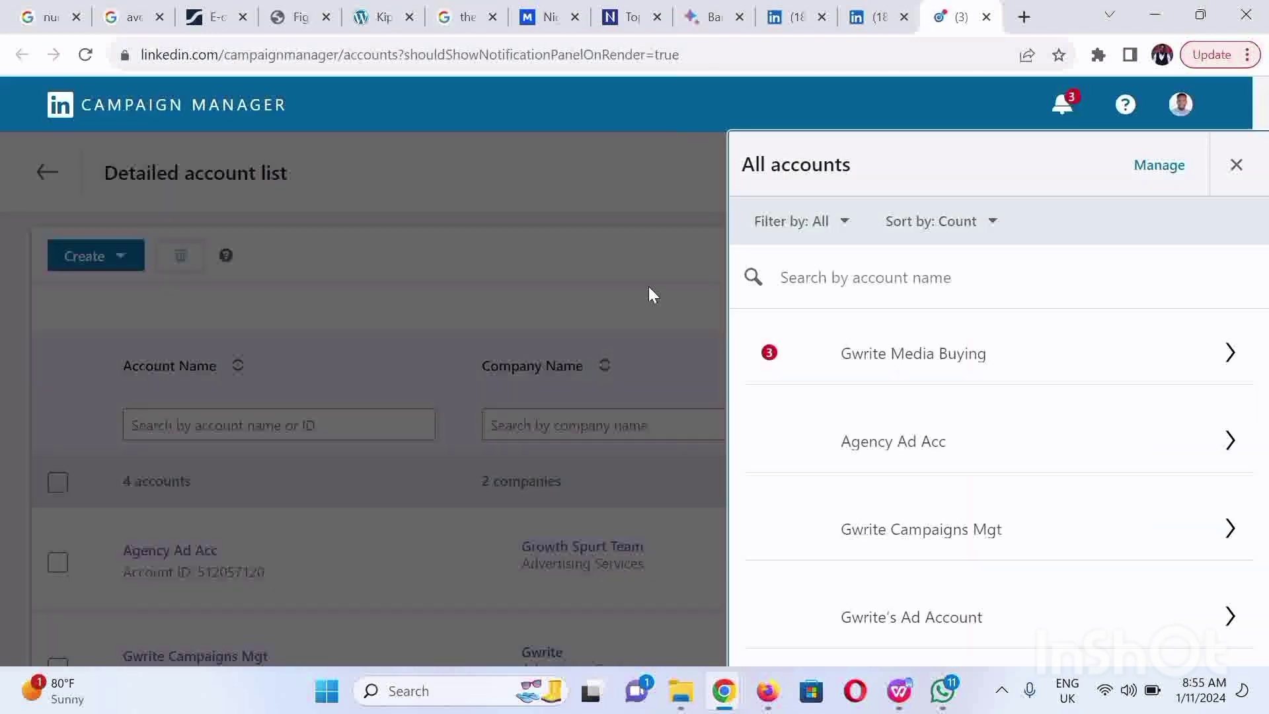
pyautogui.click(669, 283)
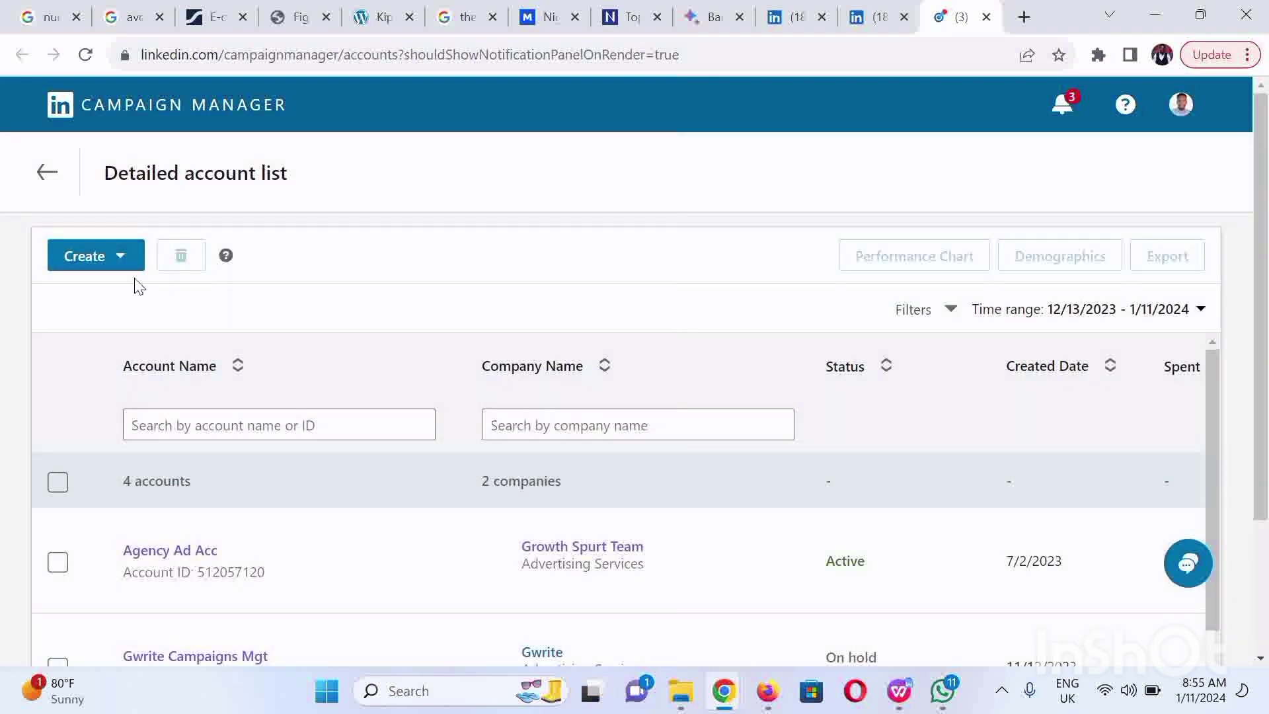
pyautogui.click(1184, 108)
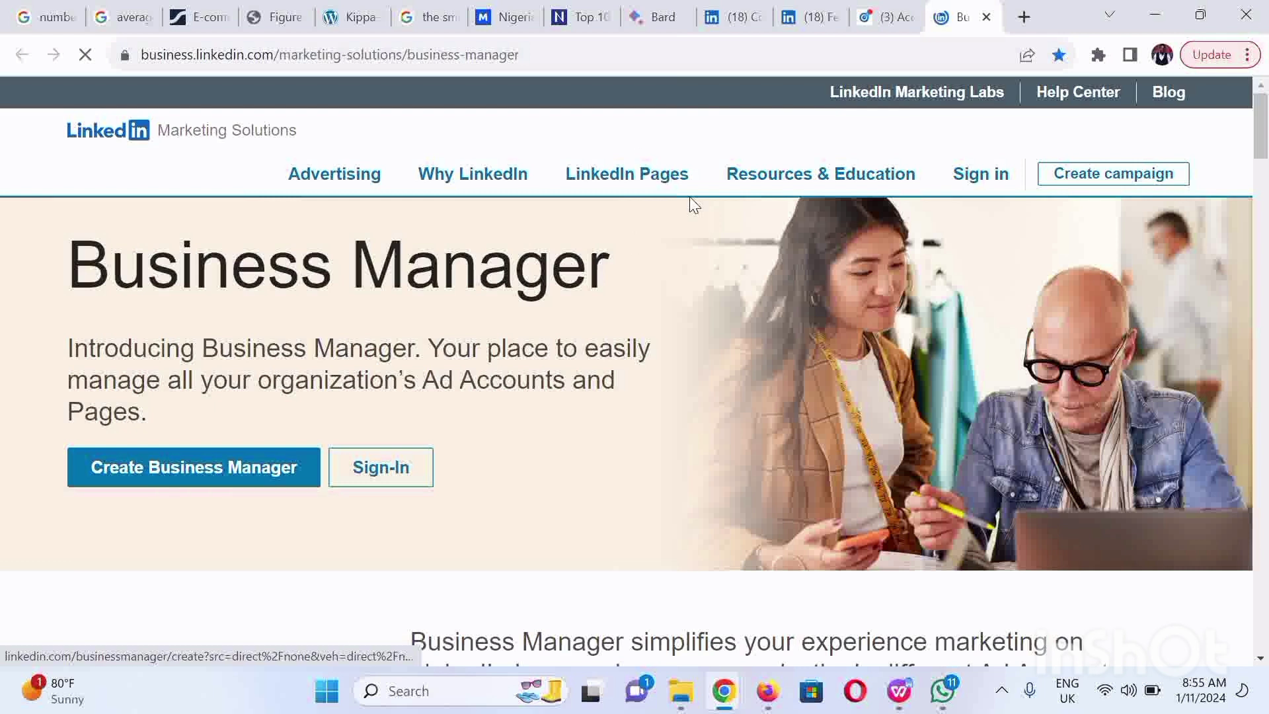
# Step: Select the Business Manager page's full address in the address bar, then return to the page
pyautogui.click(545, 63)
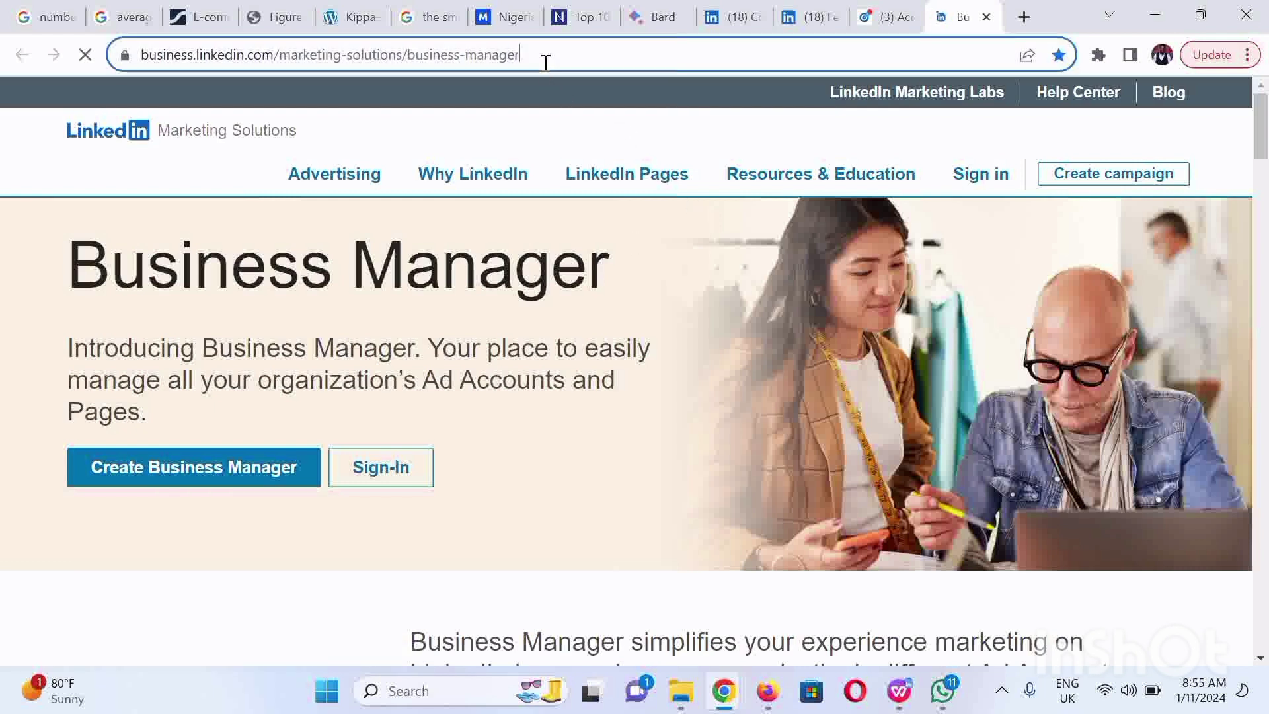
pyautogui.click(545, 63)
pyautogui.hotkey('ctrl', 'a')
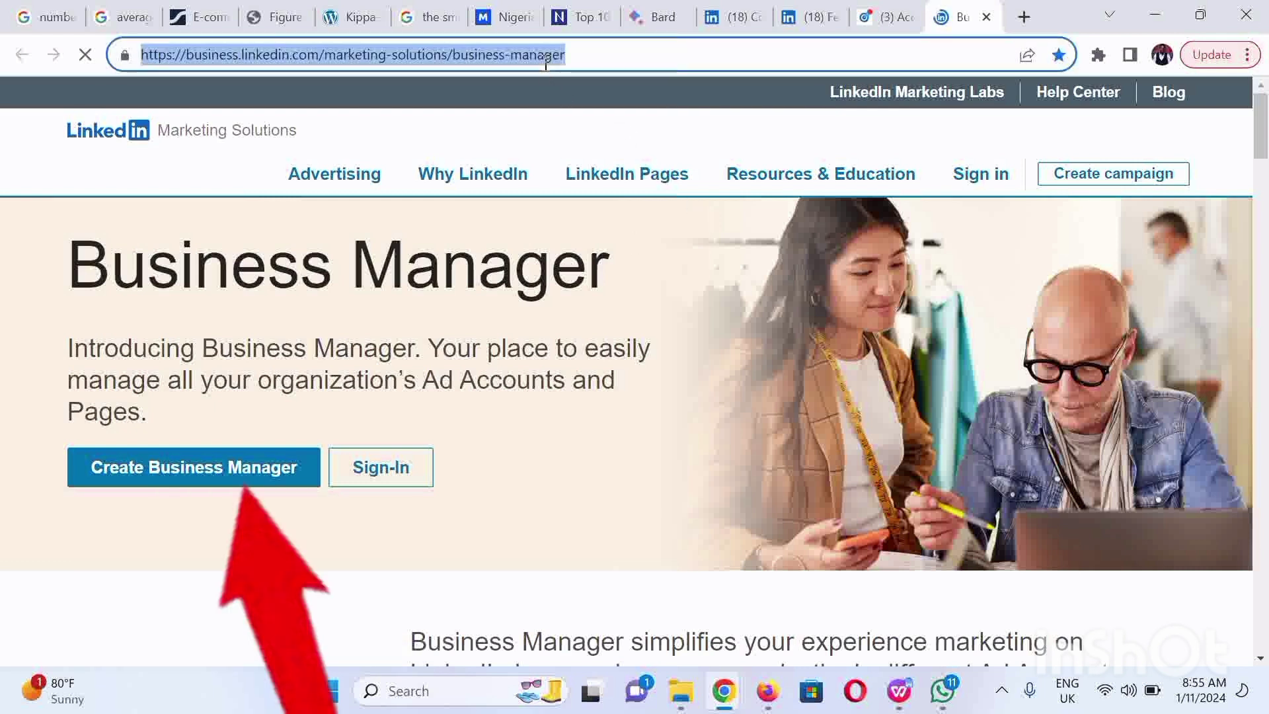
pyautogui.click(236, 348)
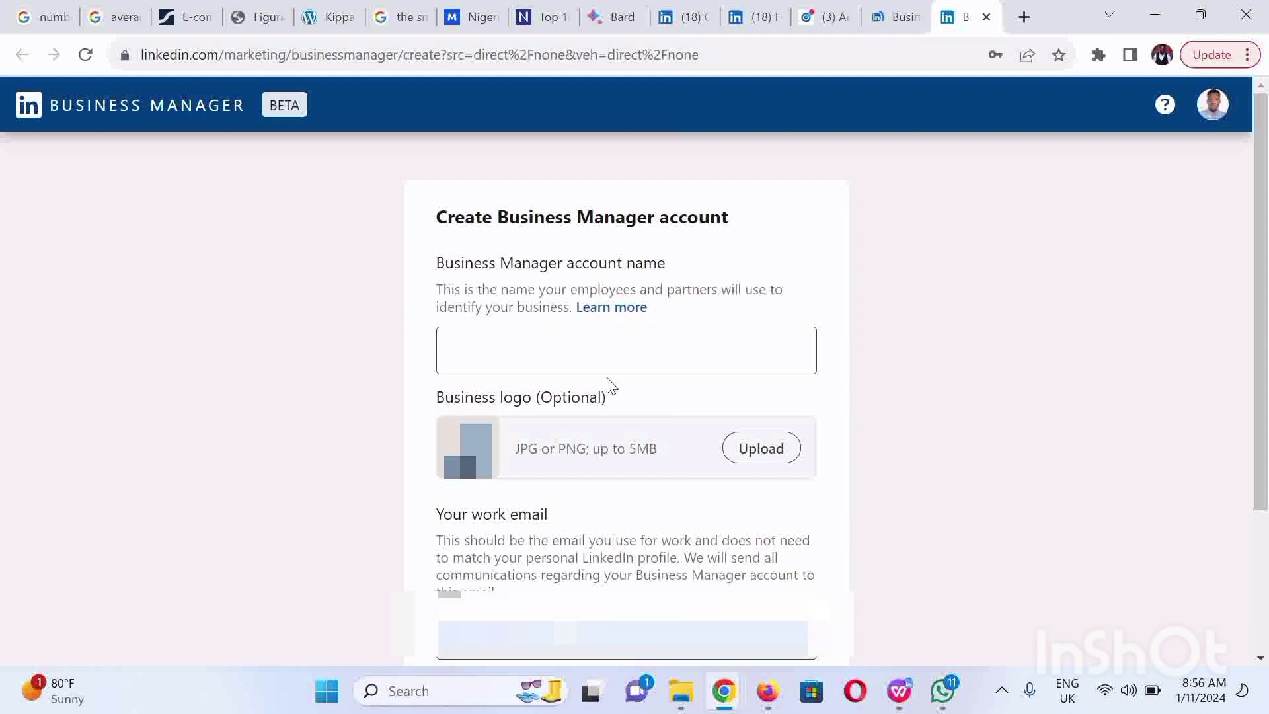
# Step: Name the Business Manager 'COPULA E-COMMERCE & TECHNOLOGY LIMITED' and submit it with Create
pyautogui.click(462, 352)
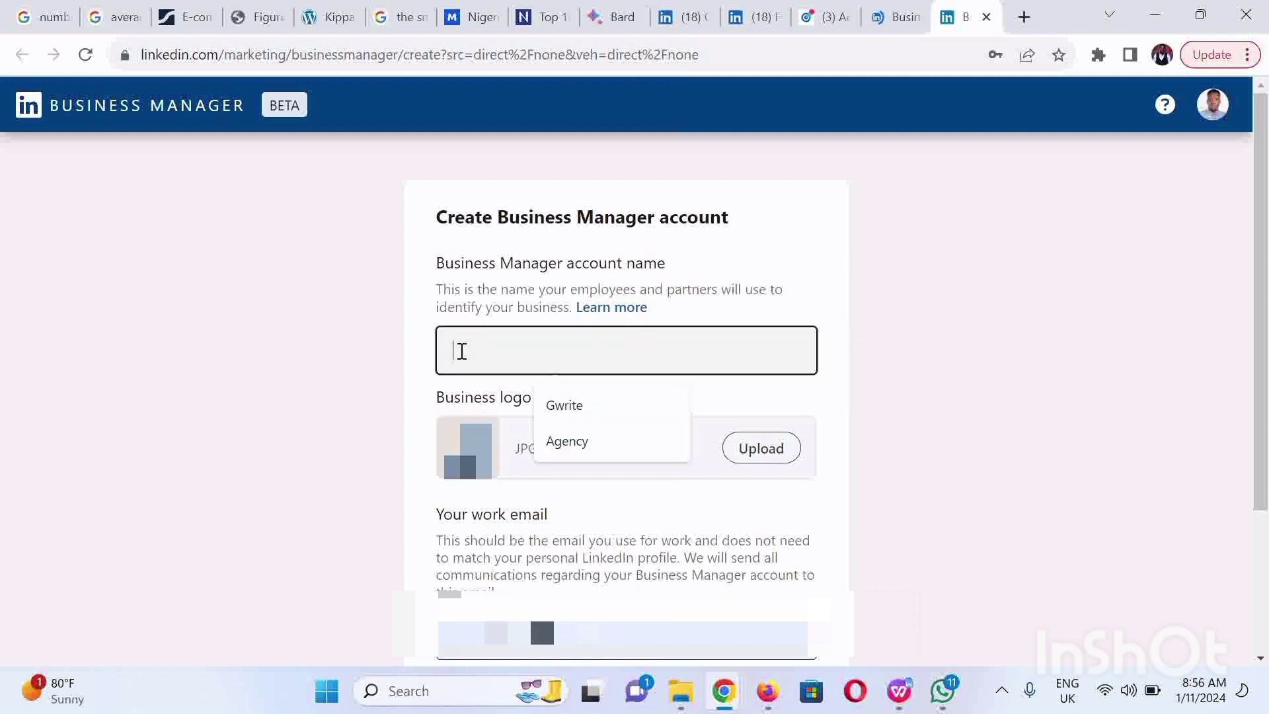
pyautogui.write('CO')
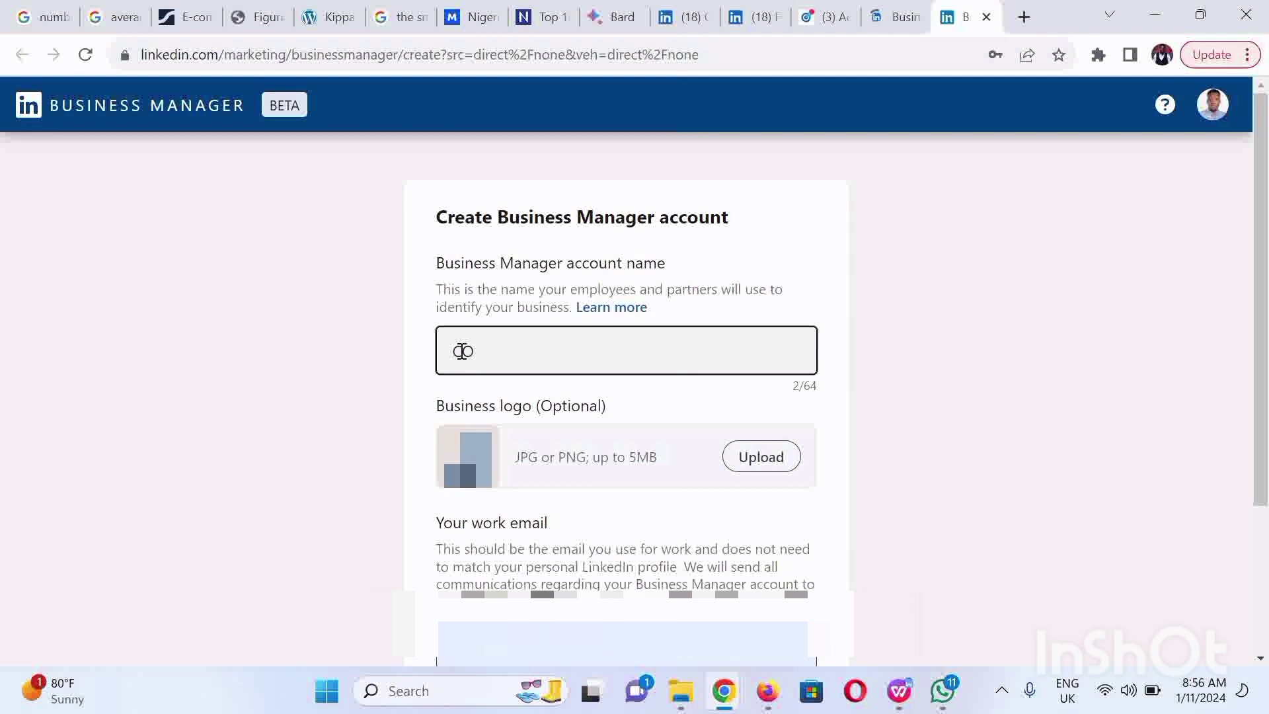
pyautogui.write('PULA E-COMMERCE & TECHNOLOGY LIMITED')
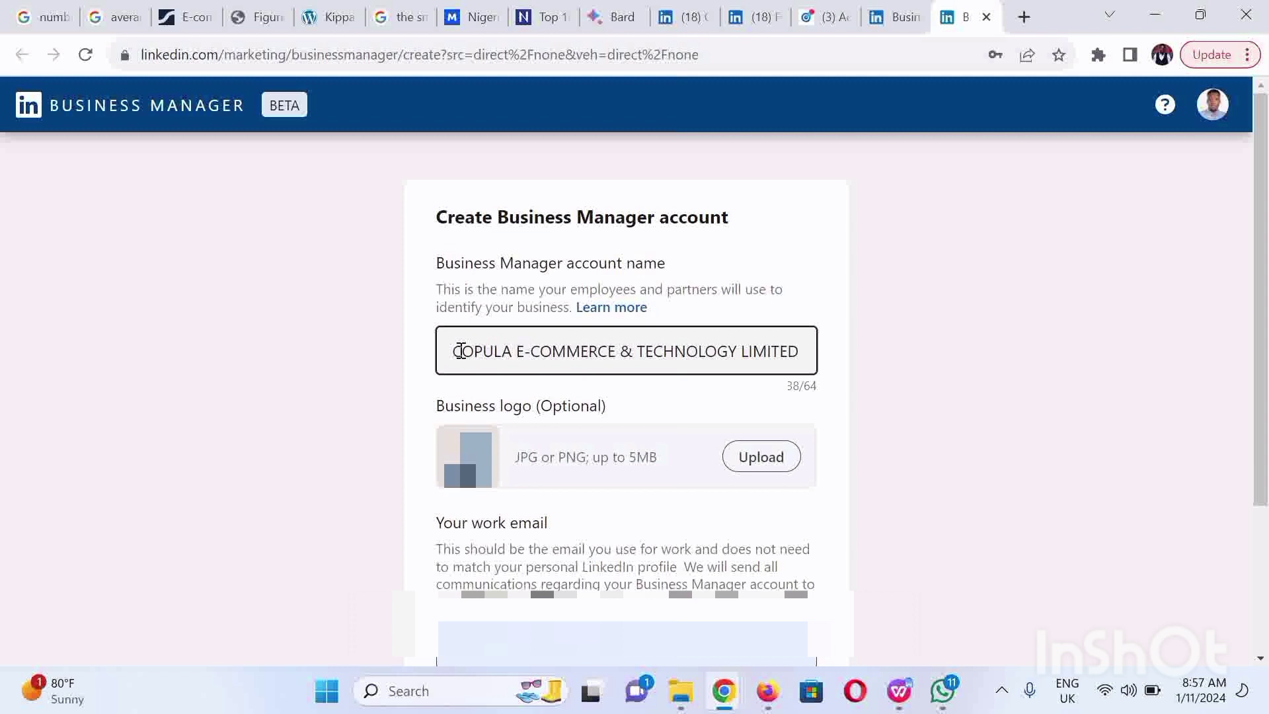
pyautogui.scroll(-3, 1133, 368)
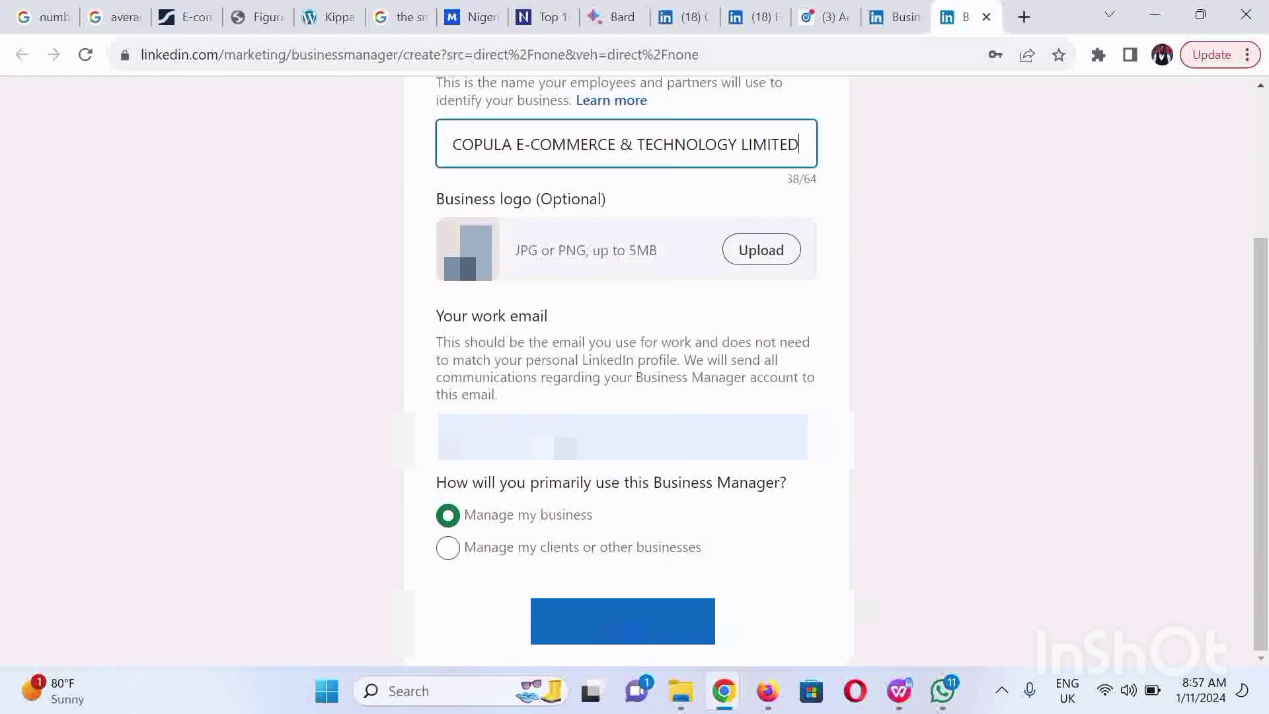
pyautogui.click(670, 630)
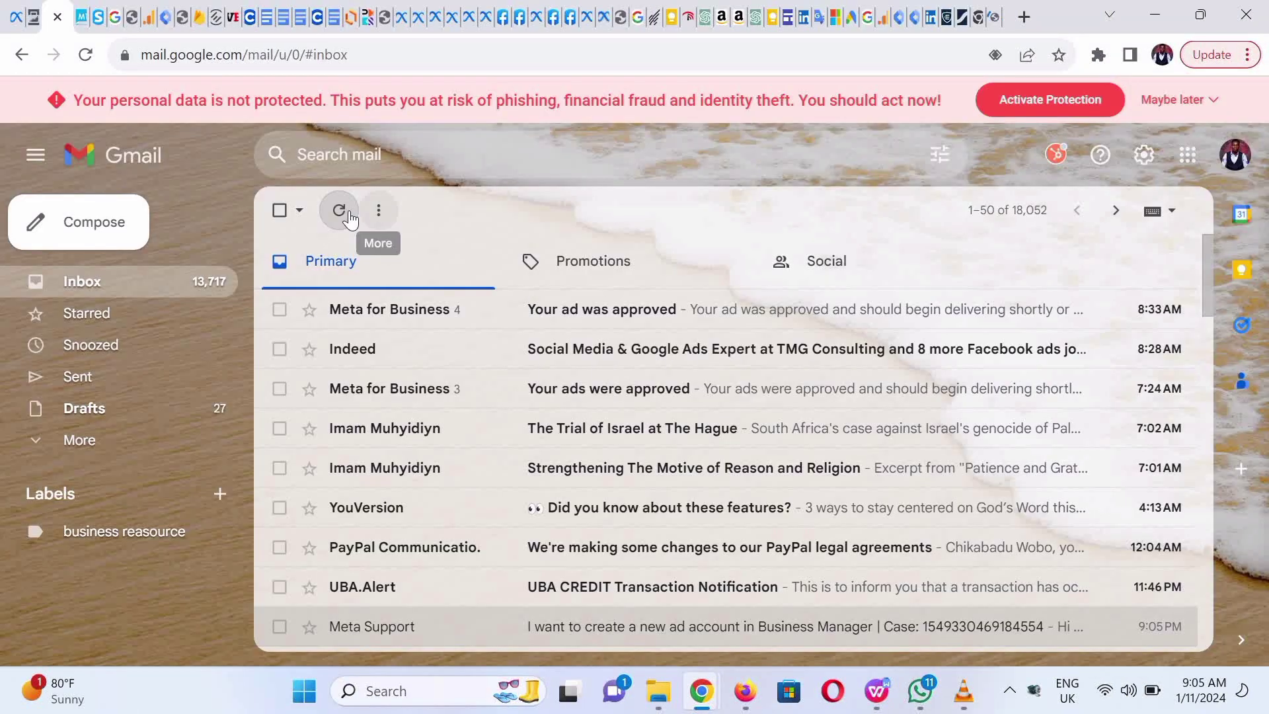
# Step: Refresh the Gmail inbox repeatedly until LinkedIn's confirmation email arrives
pyautogui.click(340, 211)
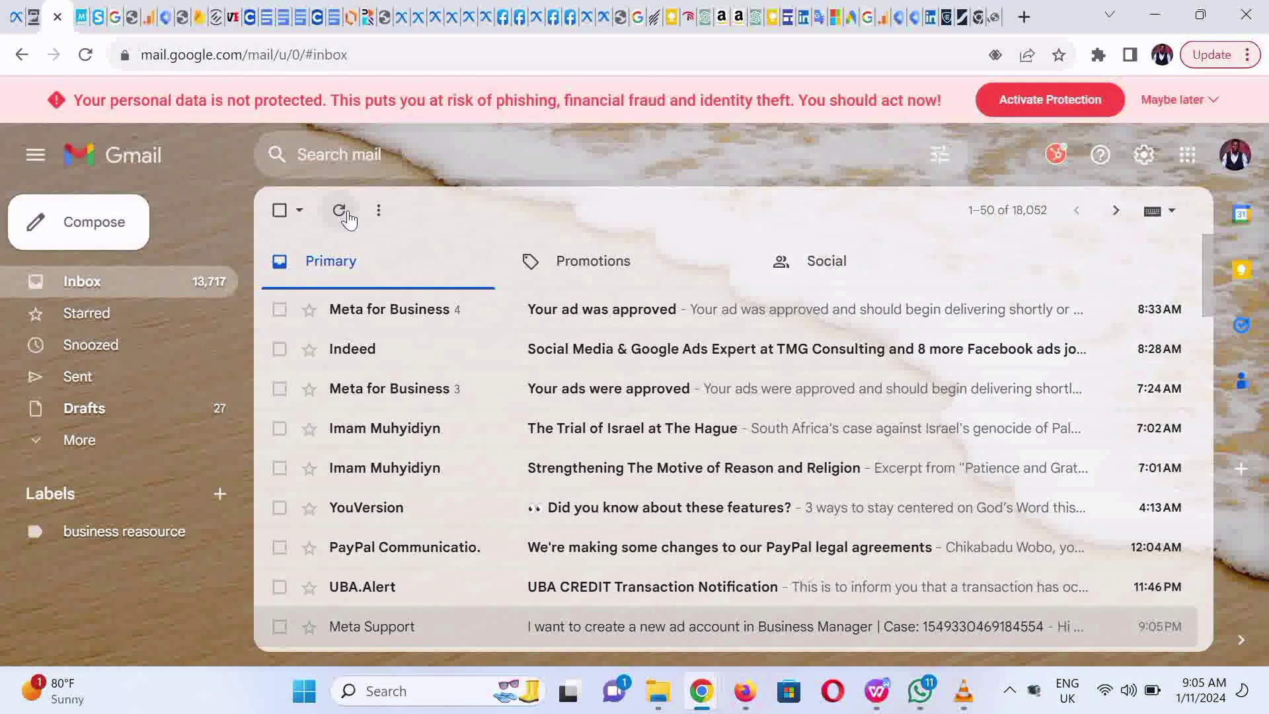
pyautogui.click(340, 211)
pyautogui.click(340, 211)
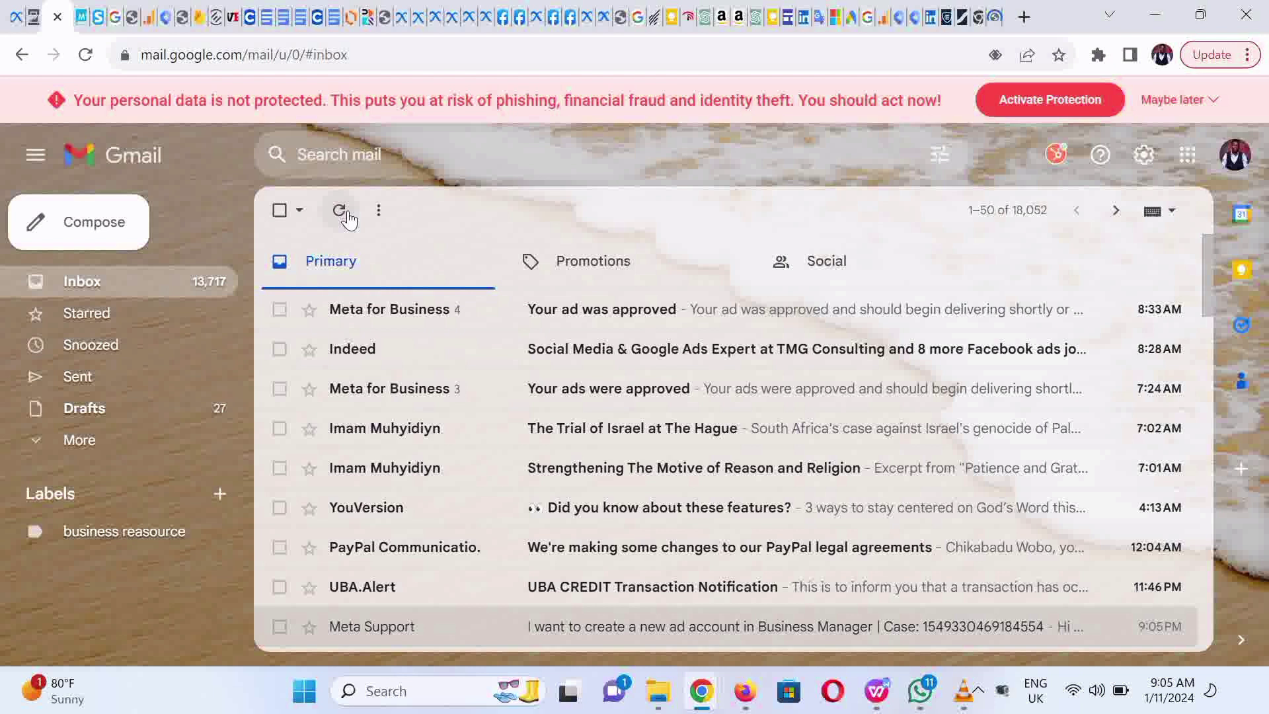
pyautogui.click(339, 211)
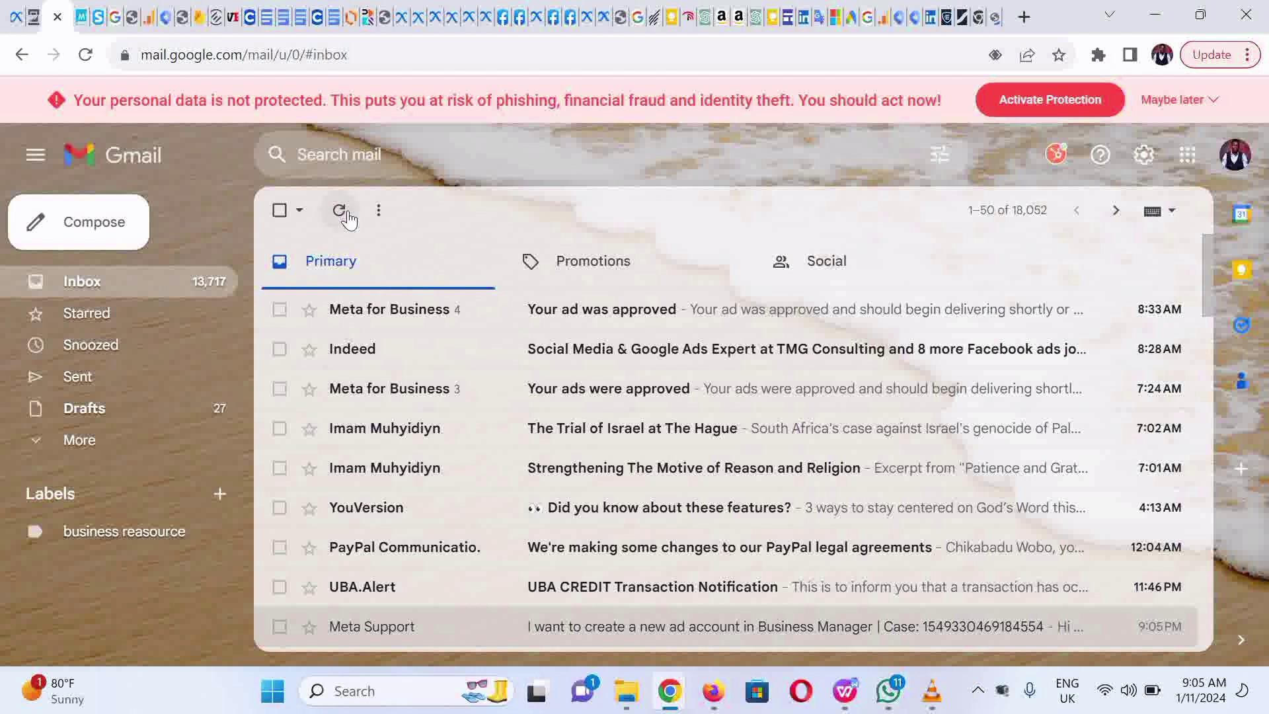
pyautogui.click(340, 211)
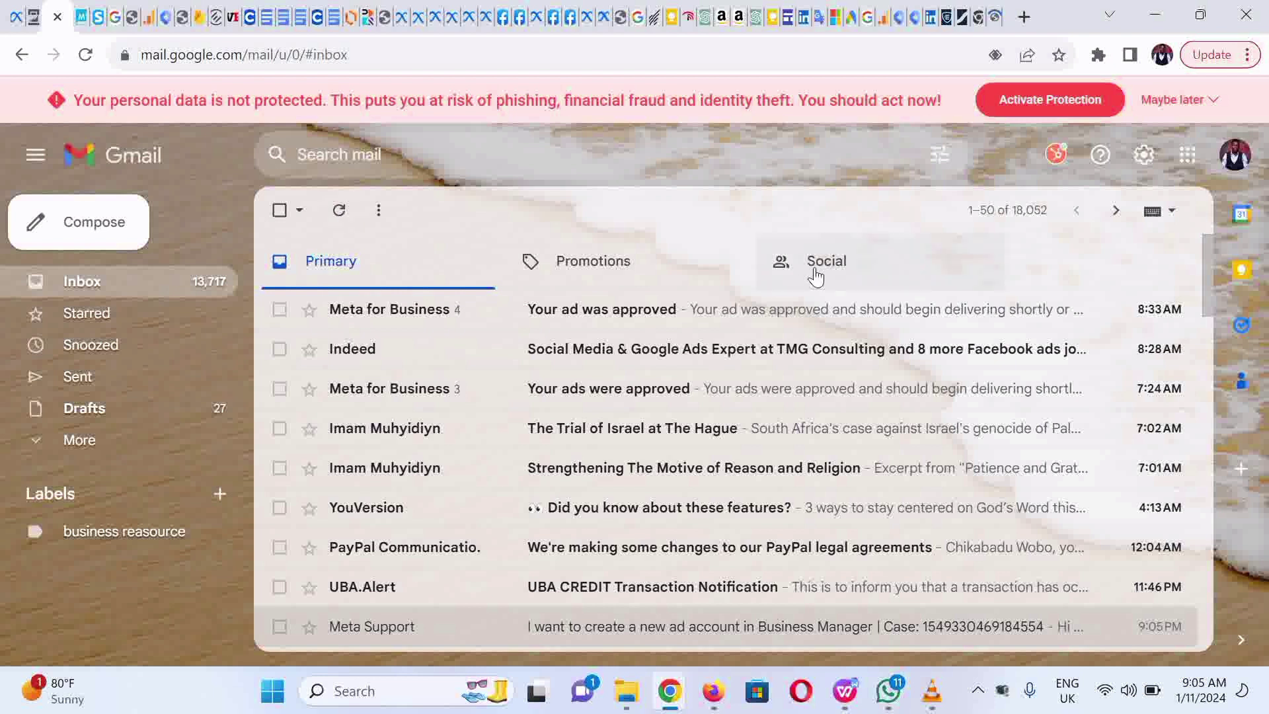
# Step: Open the 'Action required: Confirm your email' message under Social and scroll to Accept Invitation
pyautogui.click(816, 275)
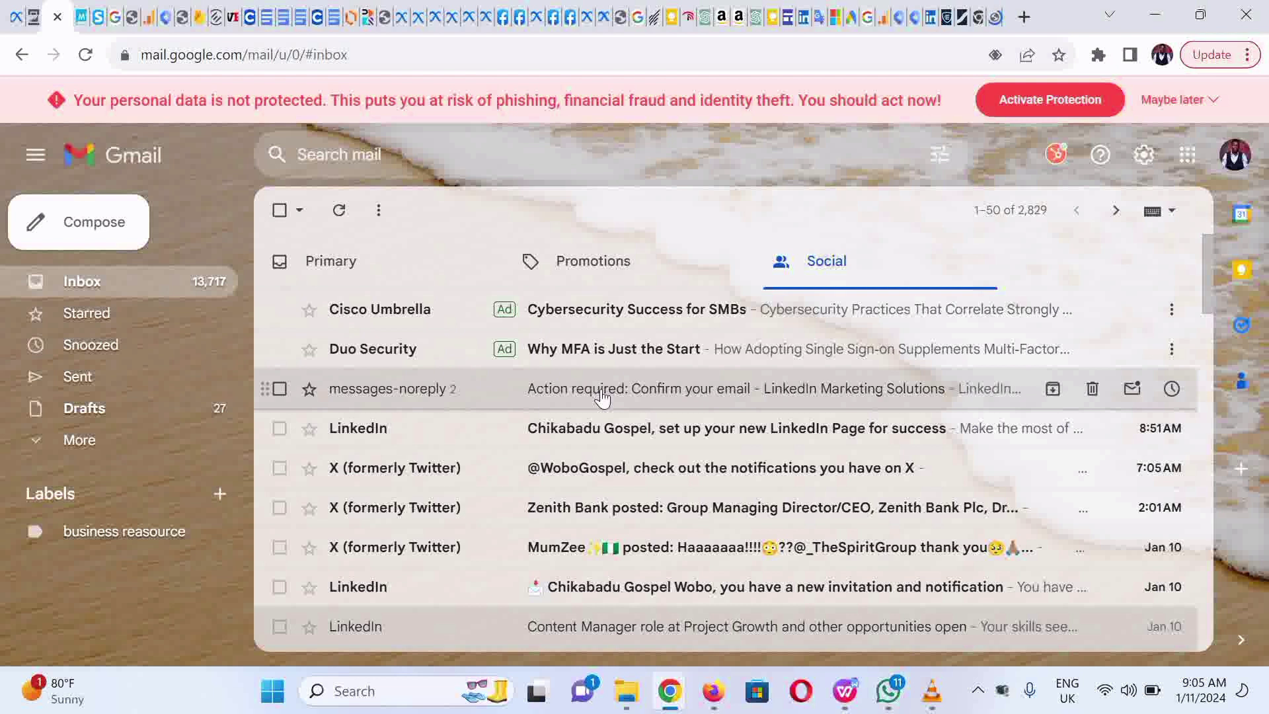
pyautogui.click(602, 396)
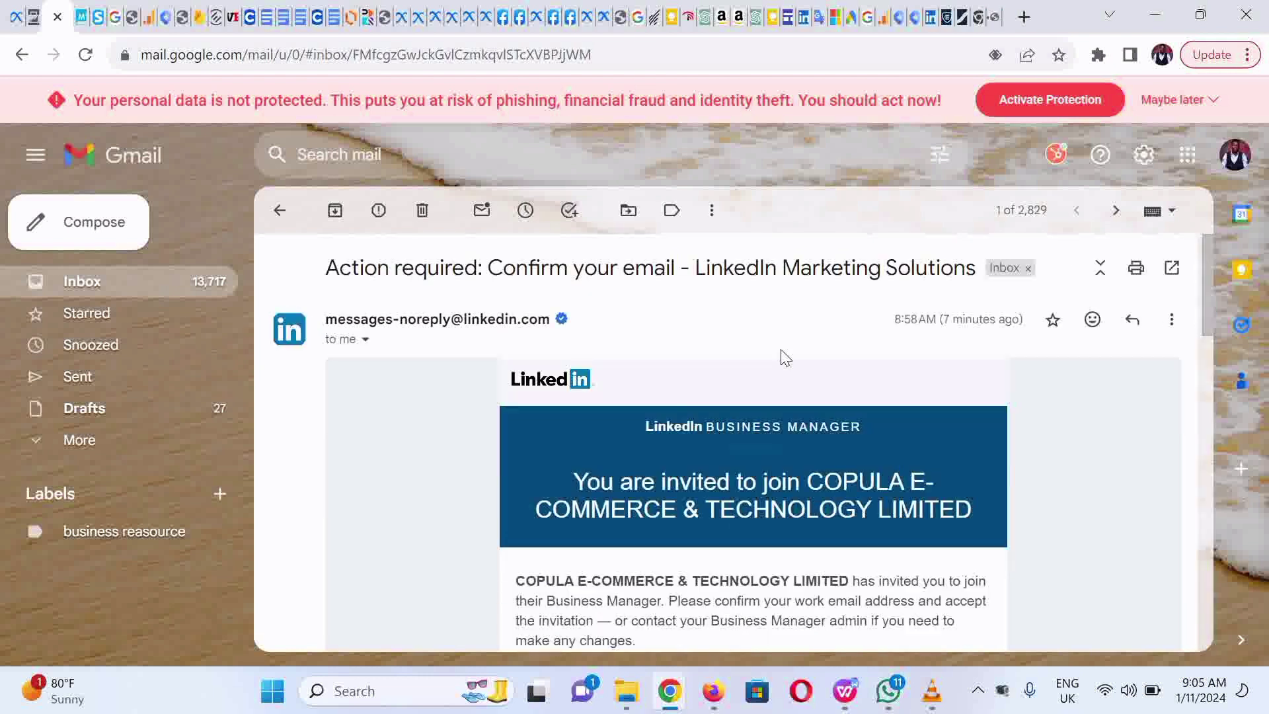
pyautogui.scroll(-5, 1212, 396)
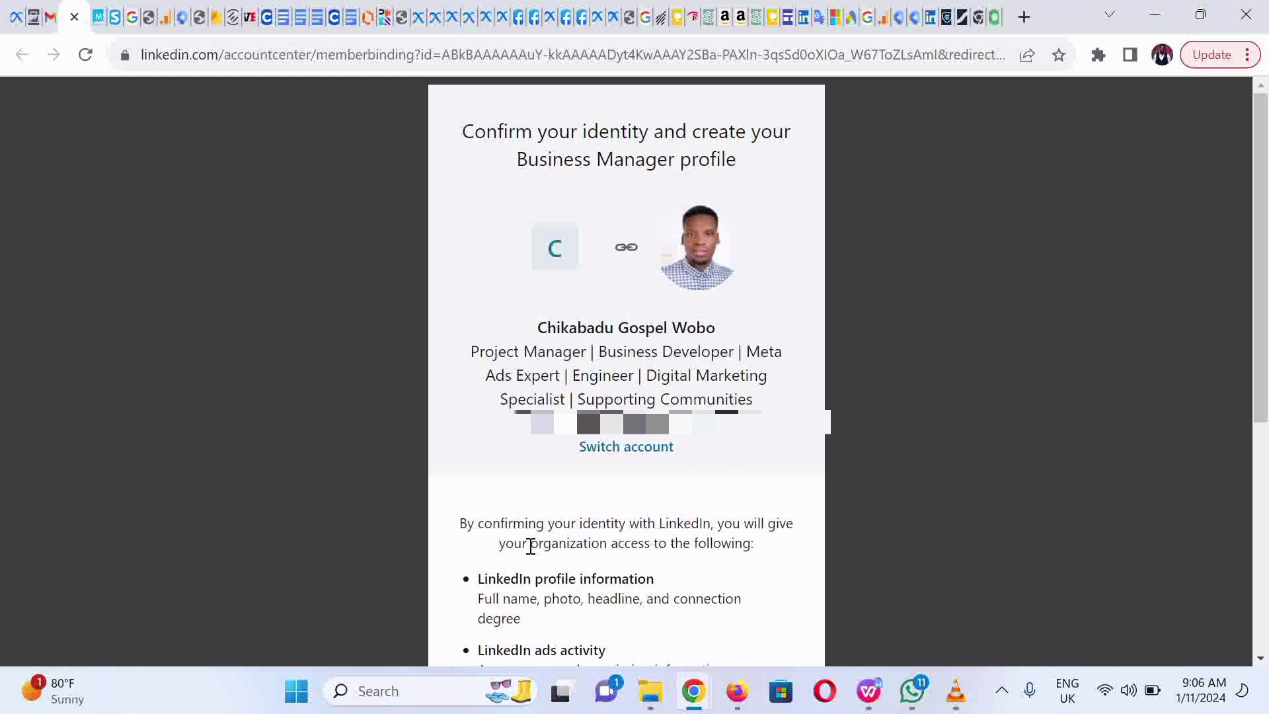
# Step: Agree to confirm the Business Manager profile, then open the newly activated Business Manager
pyautogui.scroll(-5, 842, 476)
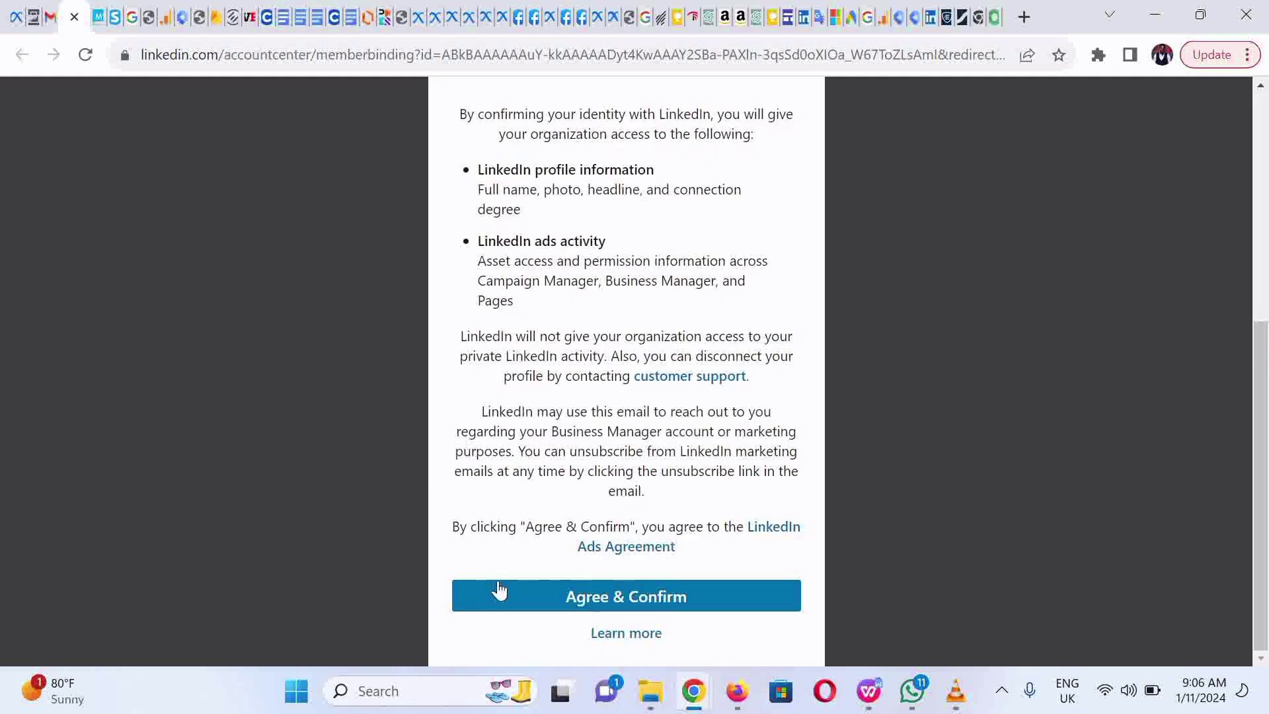
pyautogui.click(532, 592)
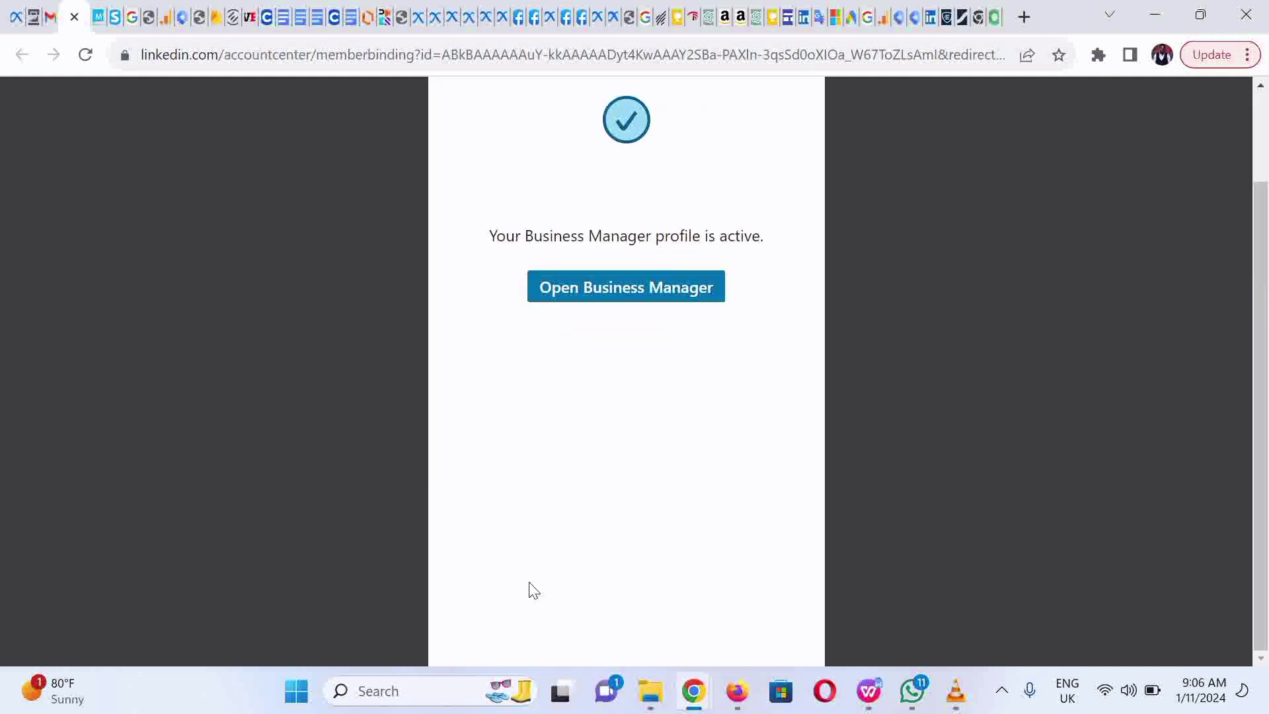
pyautogui.click(614, 296)
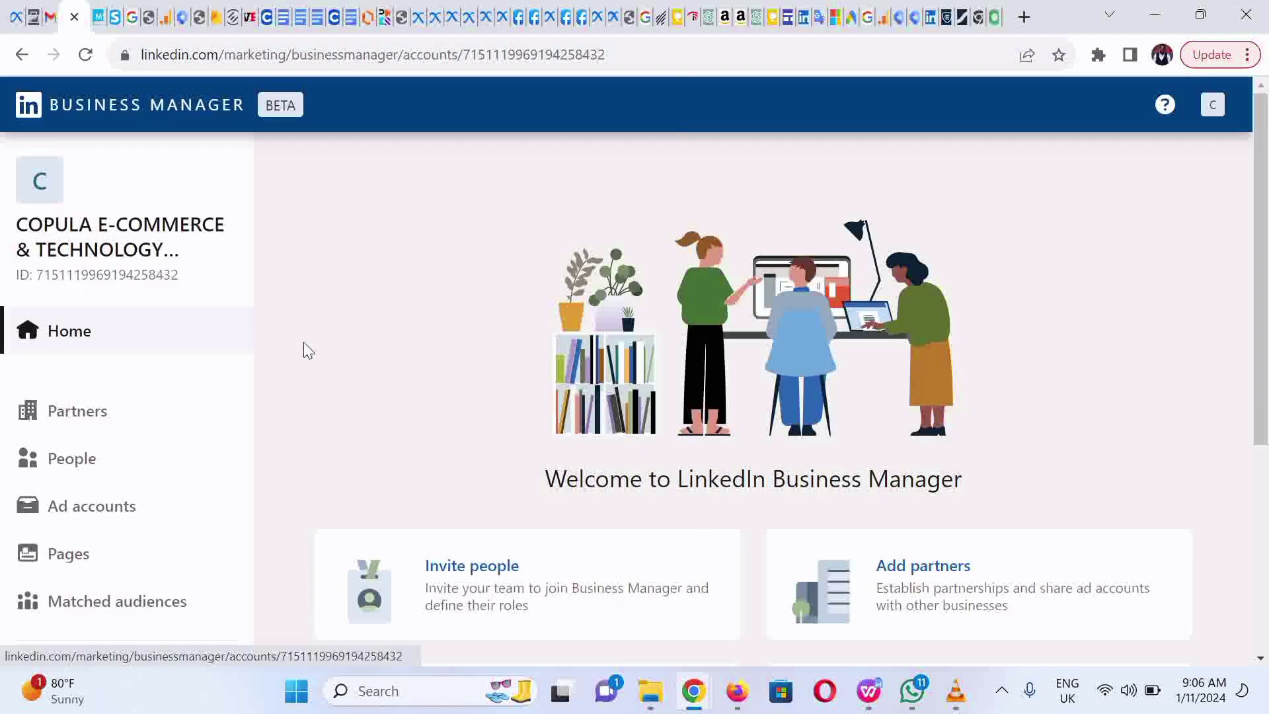
pyautogui.click(89, 558)
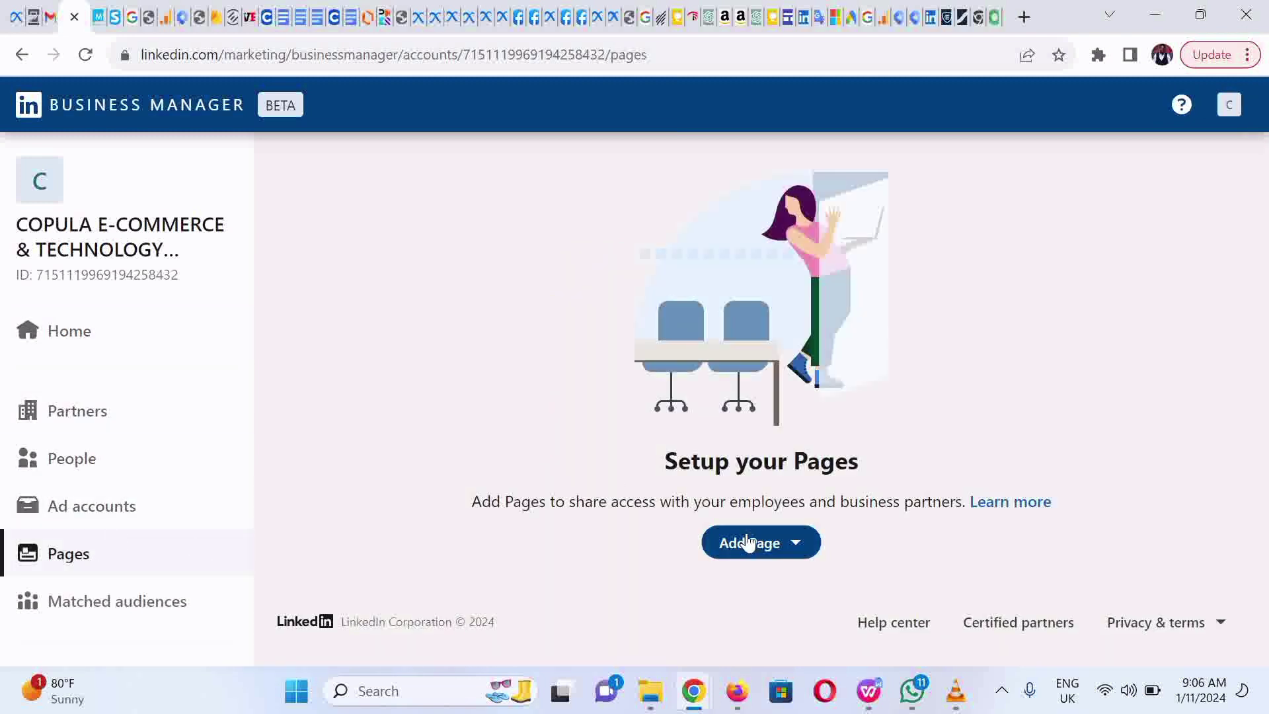
pyautogui.click(748, 542)
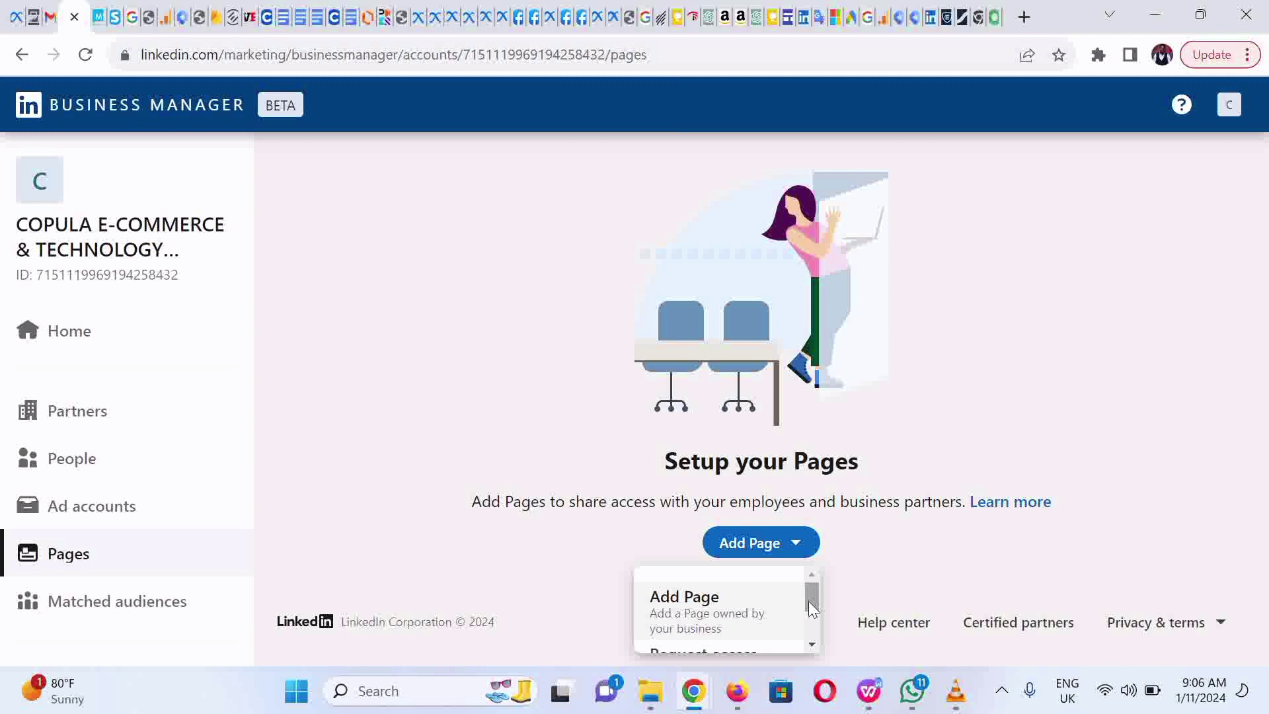
pyautogui.moveTo(807, 601); pyautogui.dragTo(812, 624)
pyautogui.scroll(2, 809, 628)
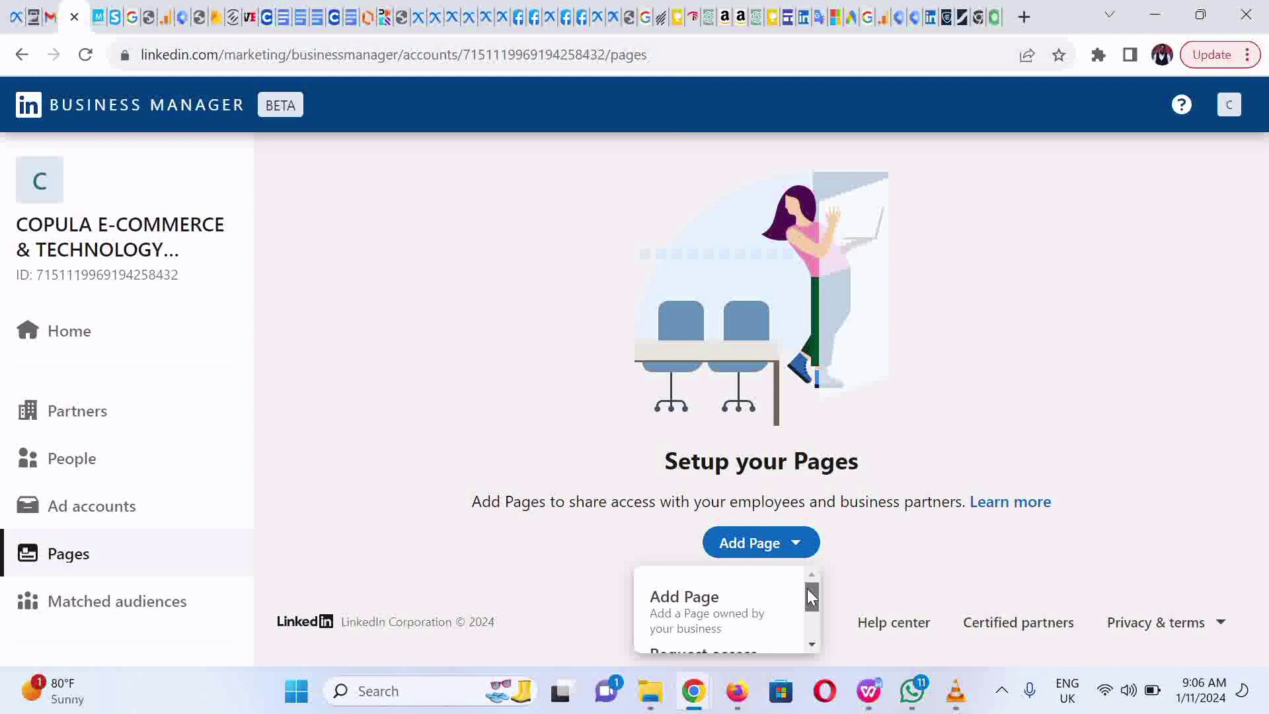
pyautogui.click(734, 621)
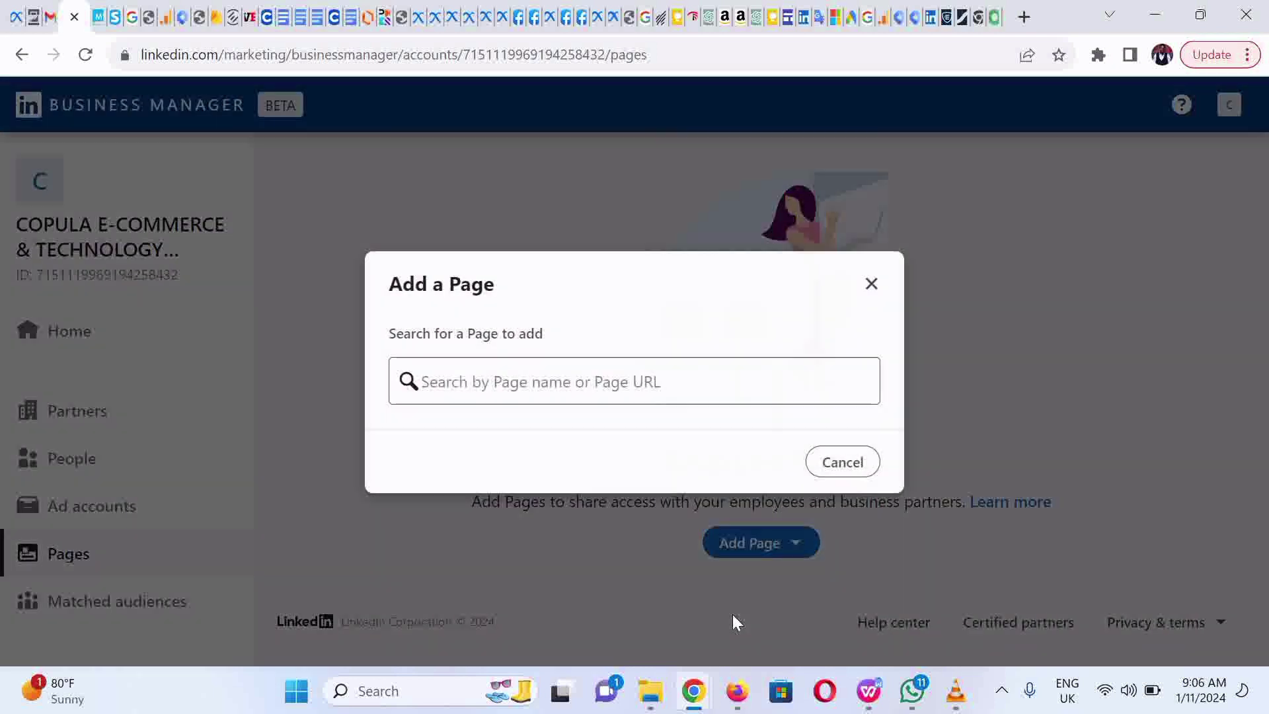
pyautogui.click(590, 381)
pyautogui.write('https://www.linkedin.com/compan')
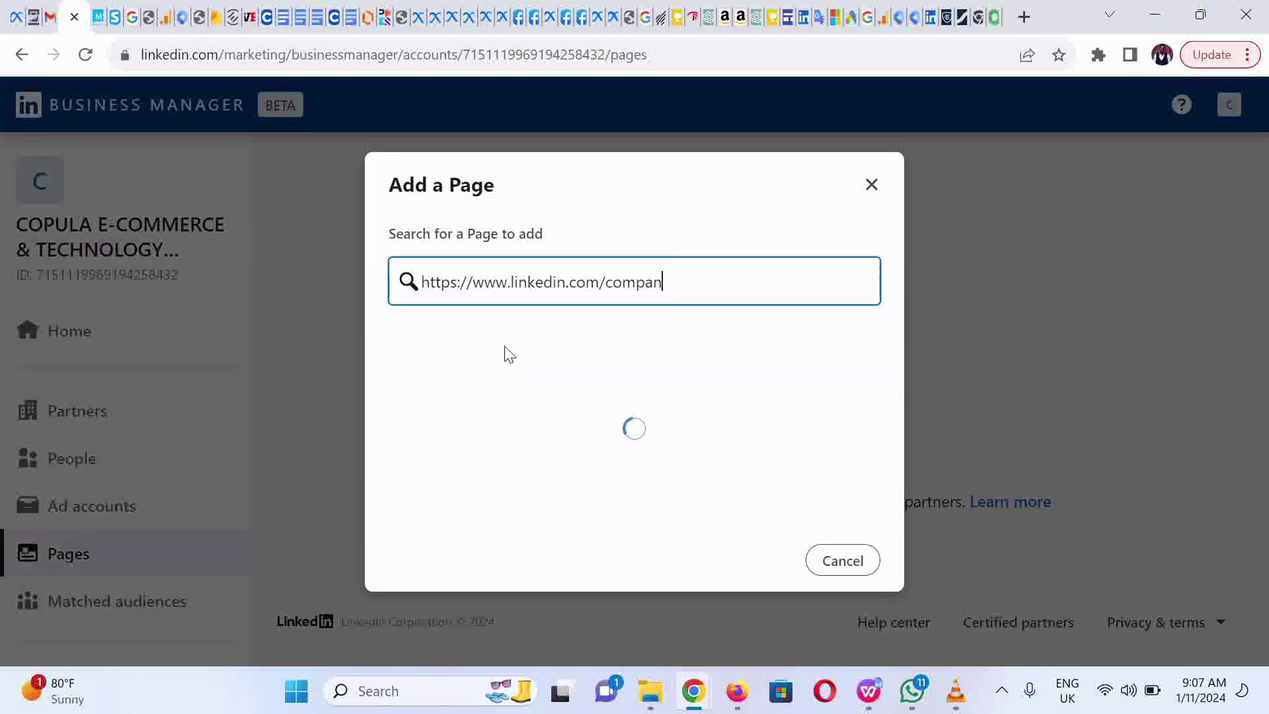
pyautogui.write('y/mycopula')
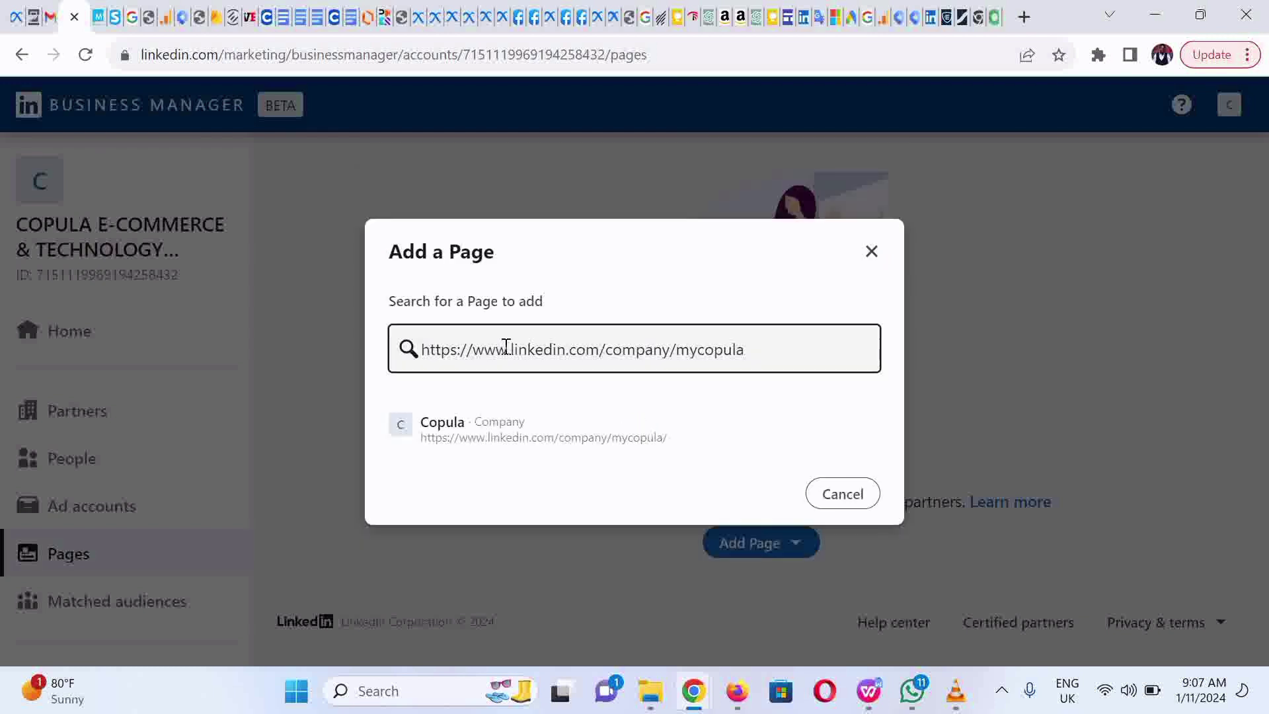
# Step: Select Copula, tick both acknowledgement checkboxes, add the Page and refresh the Pages list
pyautogui.click(505, 444)
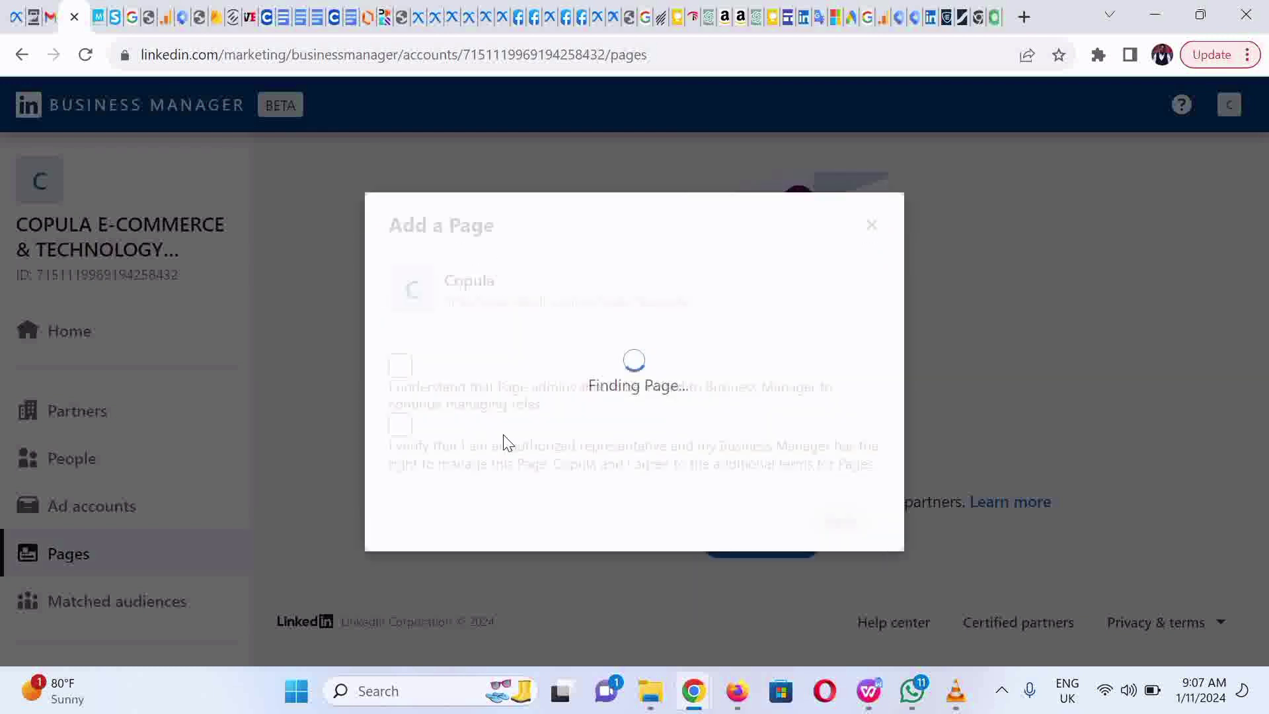
pyautogui.click(400, 364)
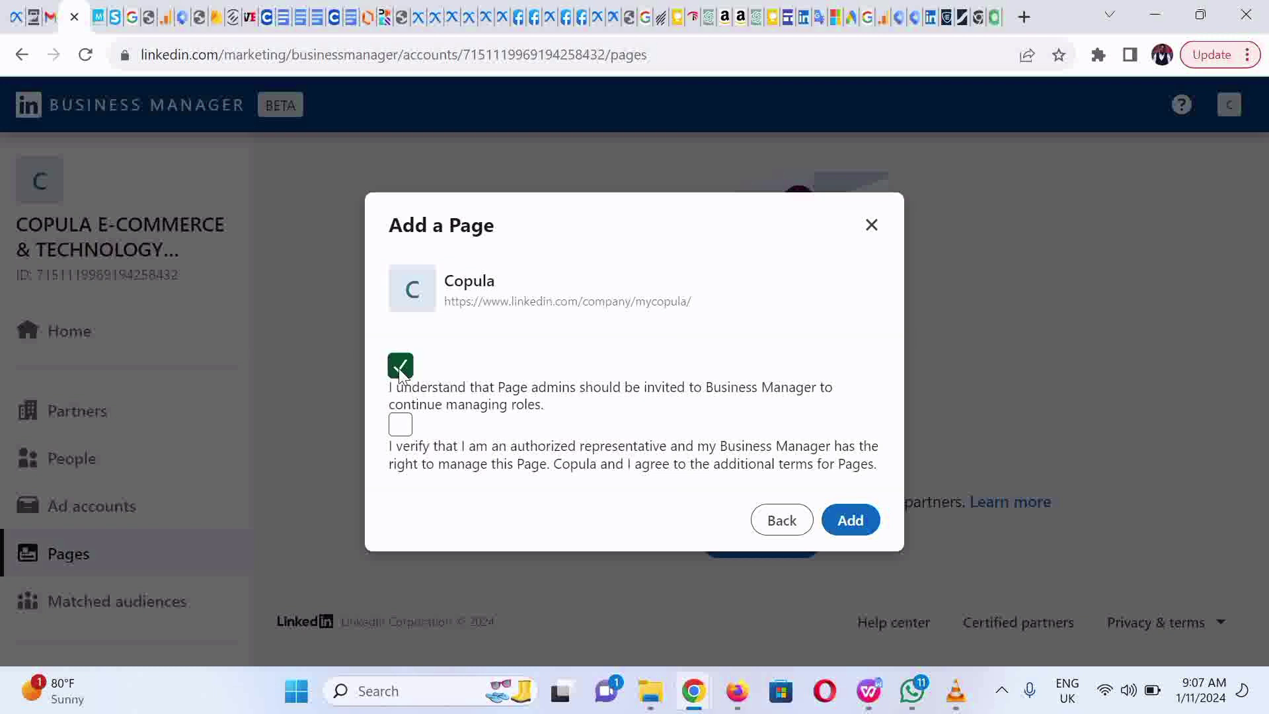
pyautogui.click(402, 425)
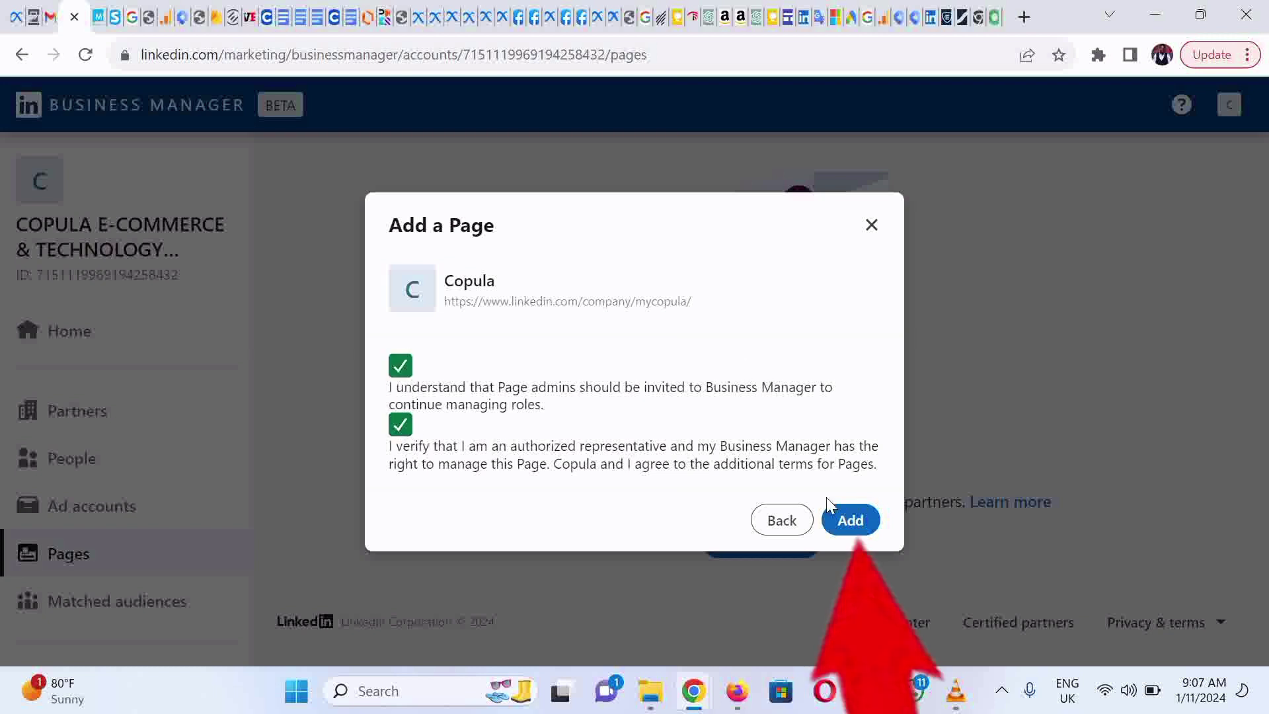
pyautogui.click(840, 528)
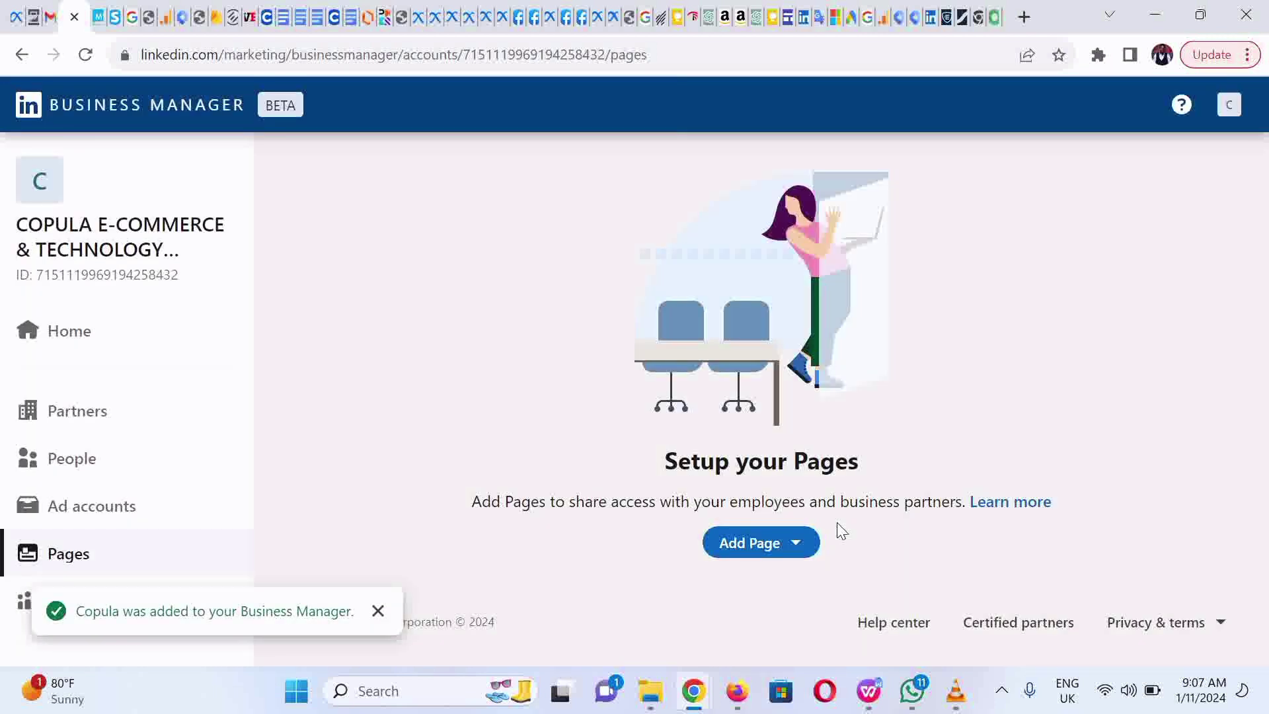
pyautogui.click(122, 554)
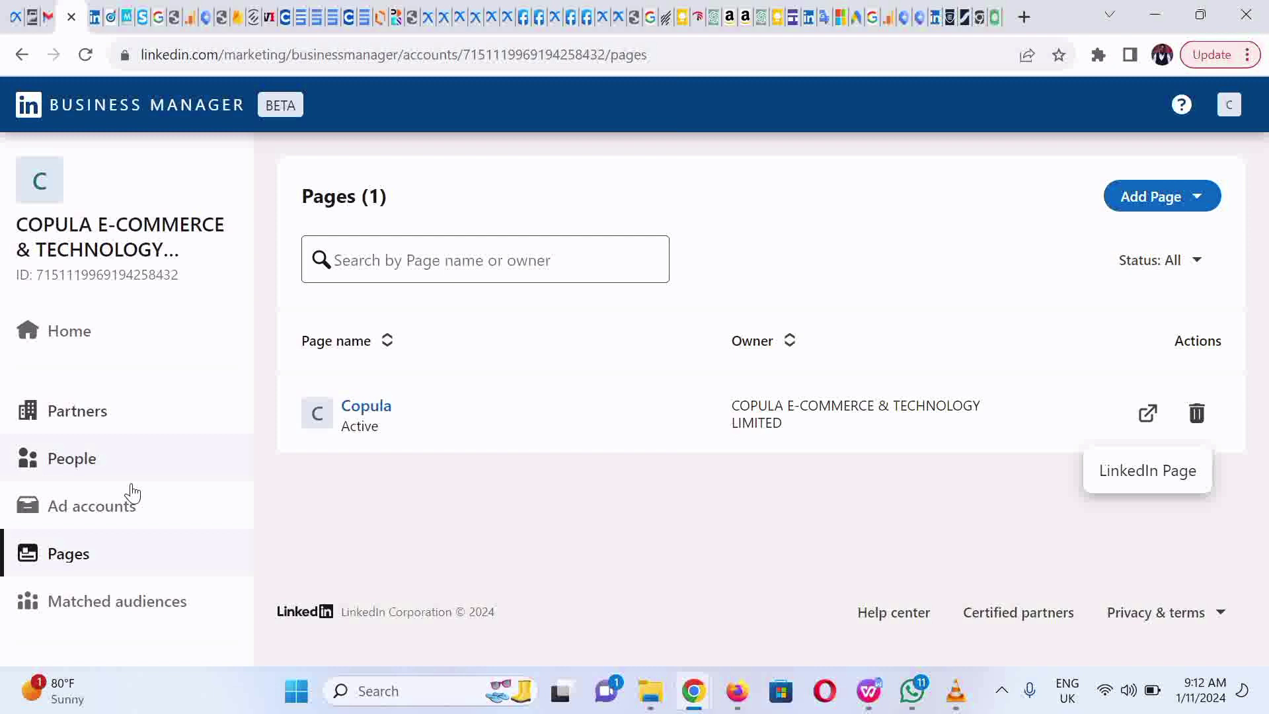
# Step: Claim ownership of the Copula Ad Account by pasting its ID in Ad accounts
pyautogui.click(132, 518)
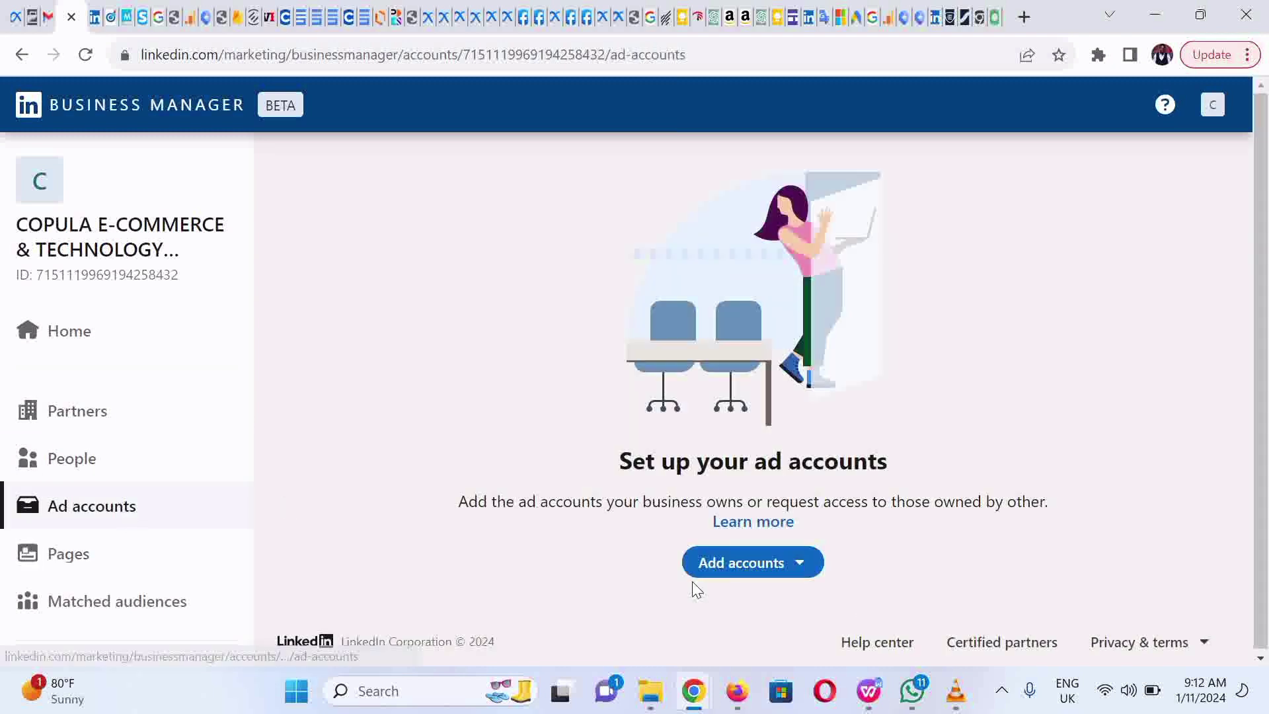
pyautogui.click(716, 576)
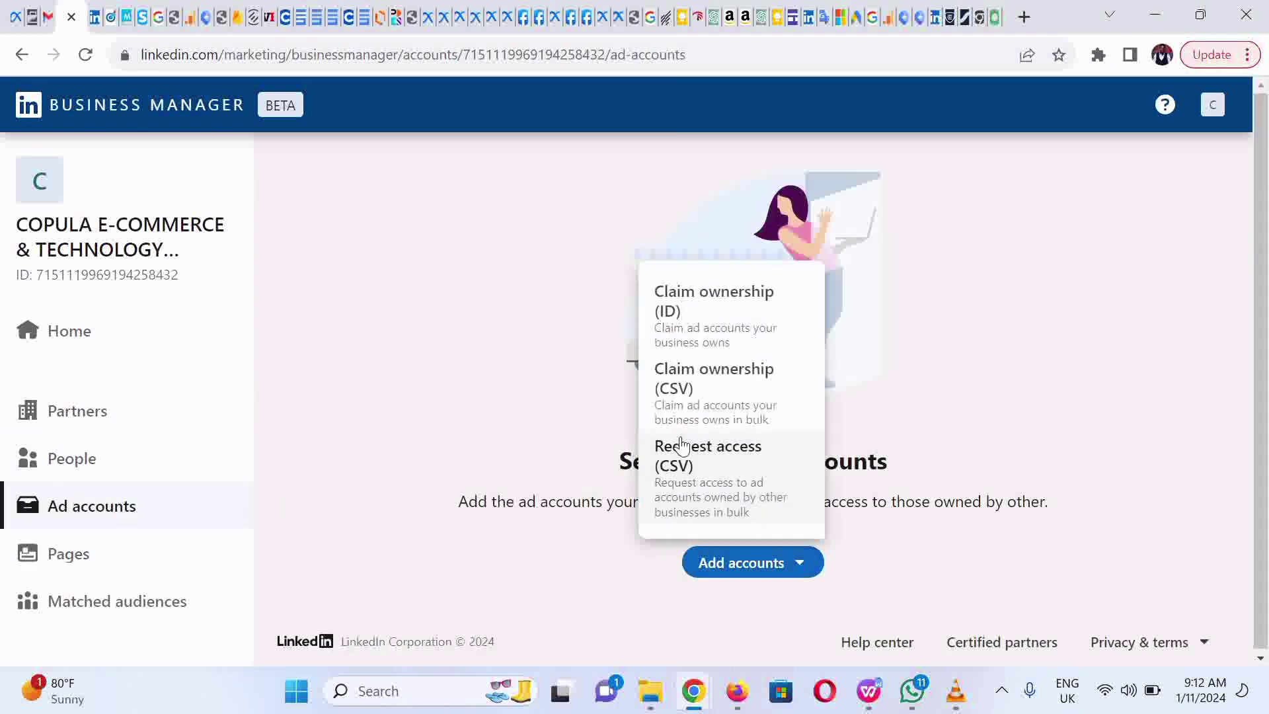
pyautogui.click(711, 314)
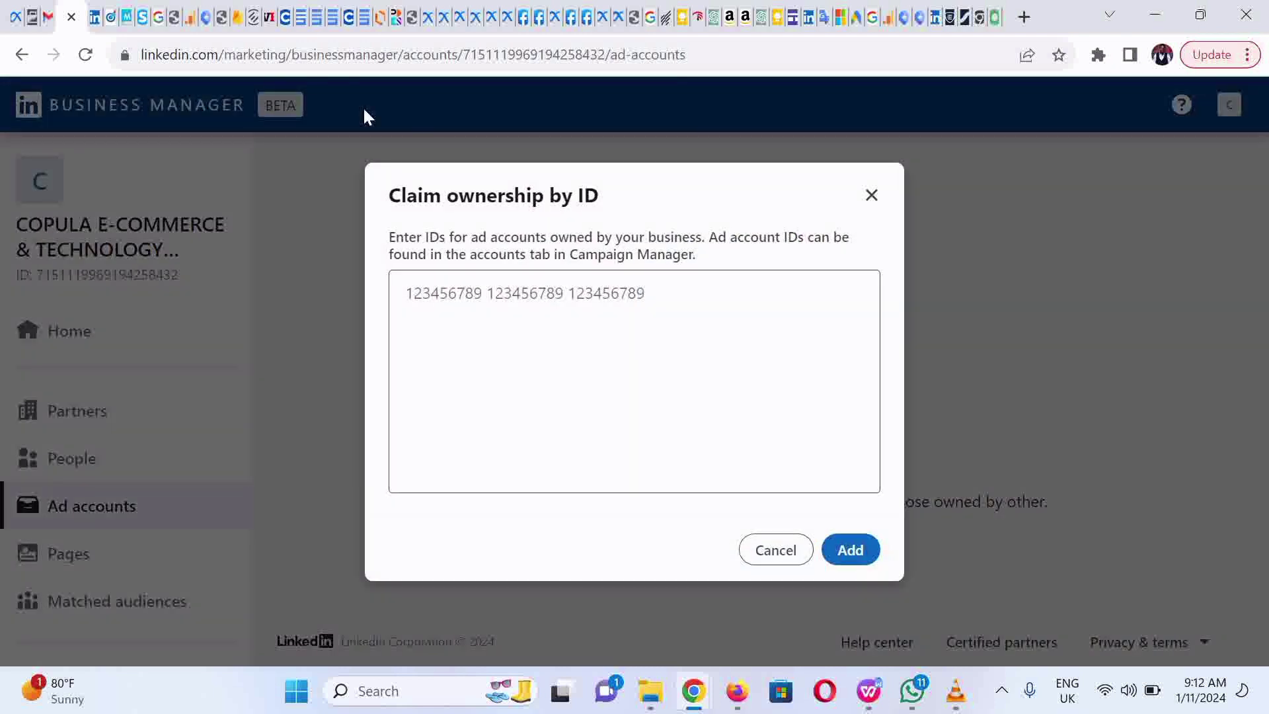
pyautogui.write('512840062')
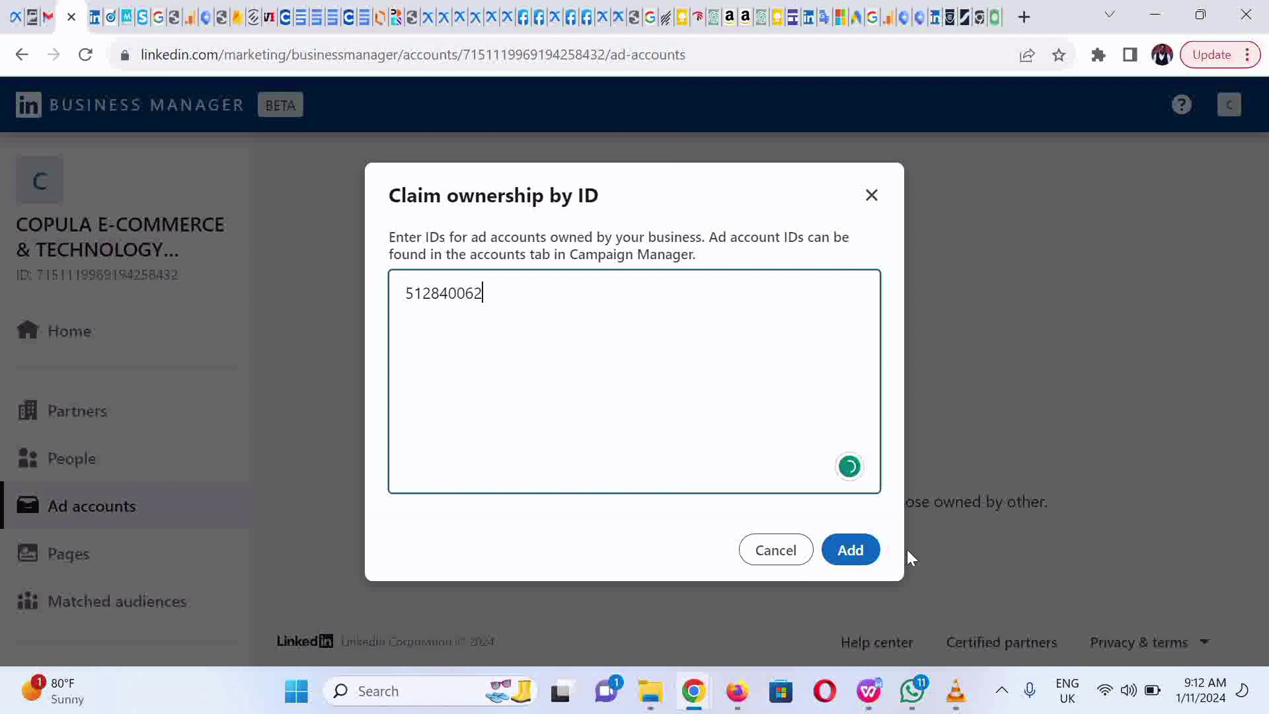
pyautogui.click(853, 550)
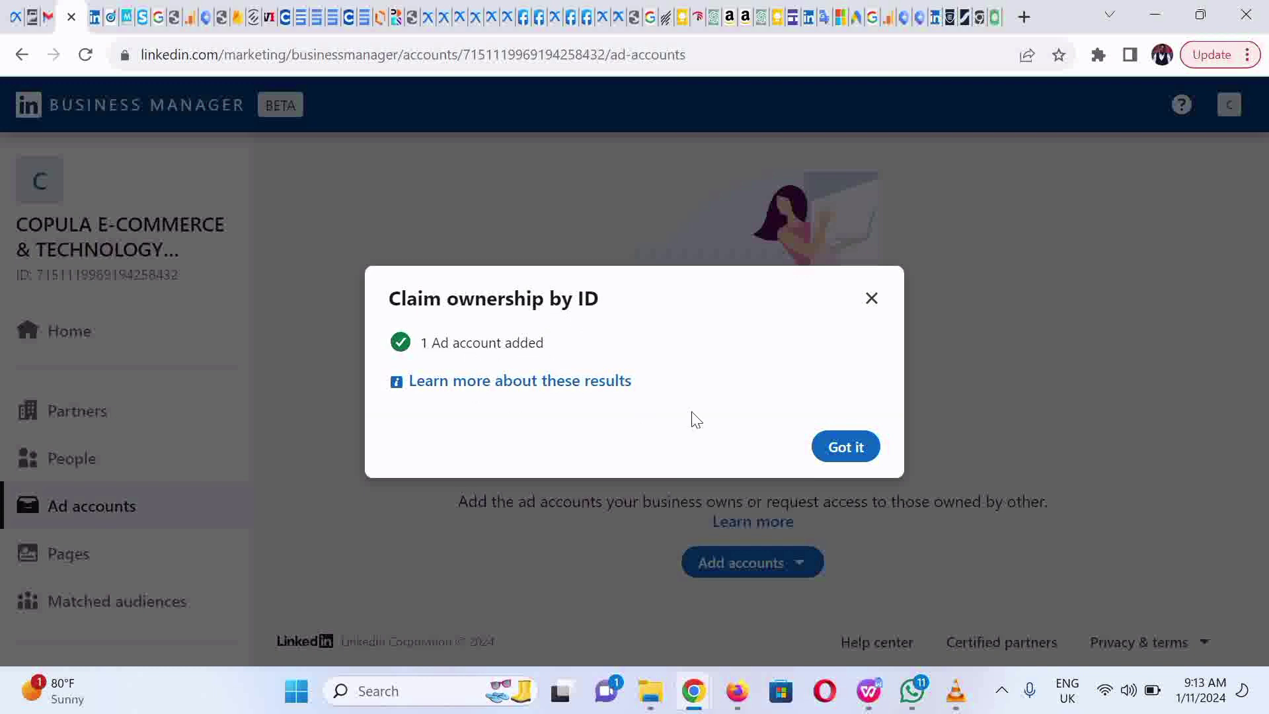
# Step: Dismiss the ad-account confirmation and go through Pages to the Partners section
pyautogui.click(869, 450)
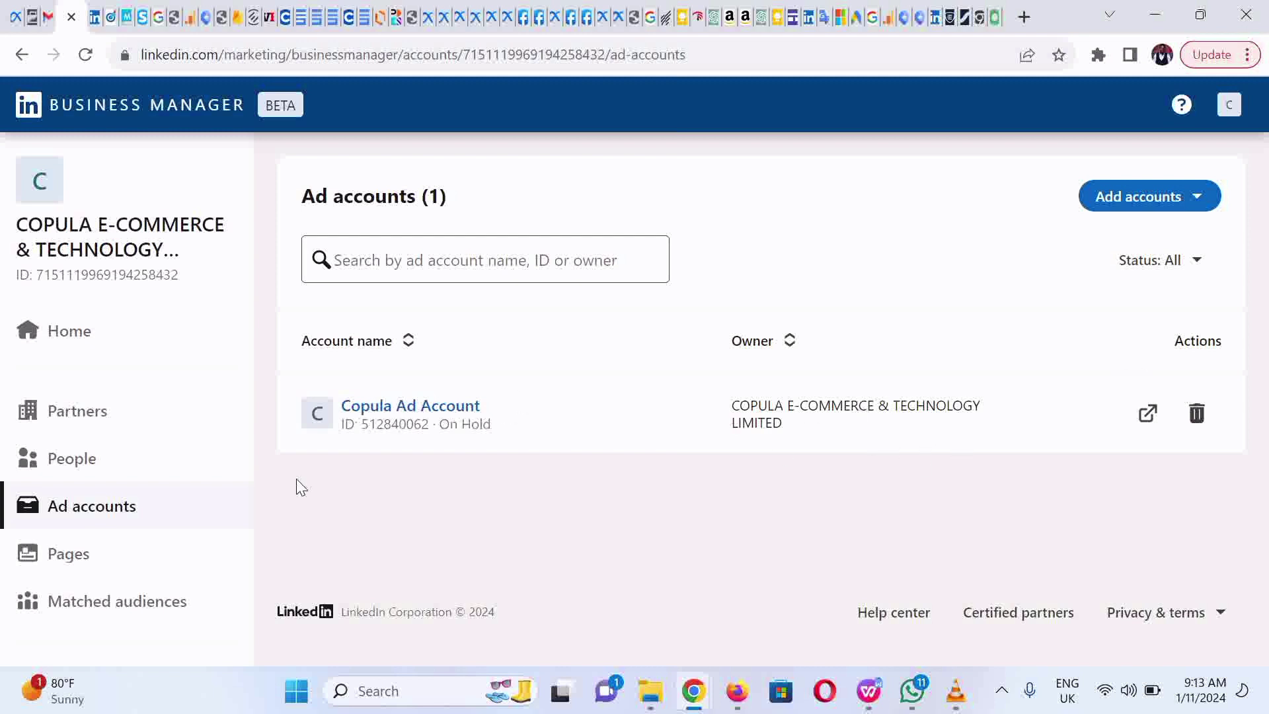
pyautogui.click(117, 568)
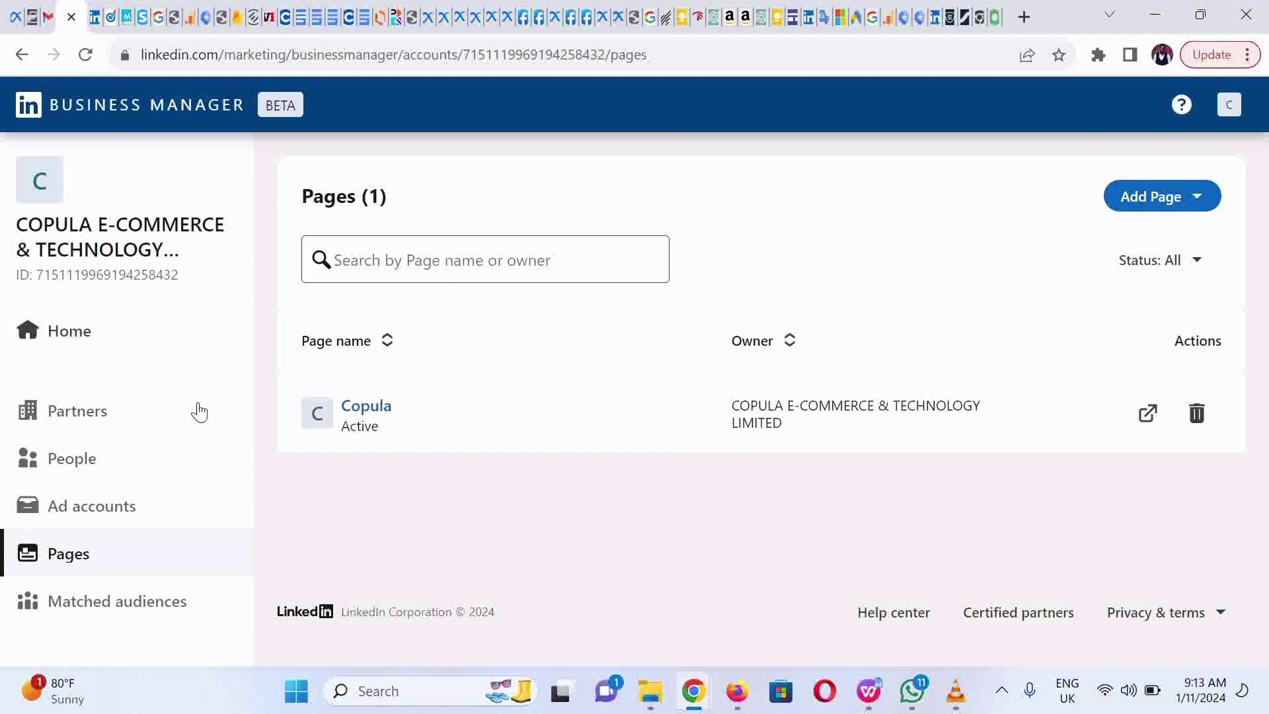
pyautogui.click(187, 429)
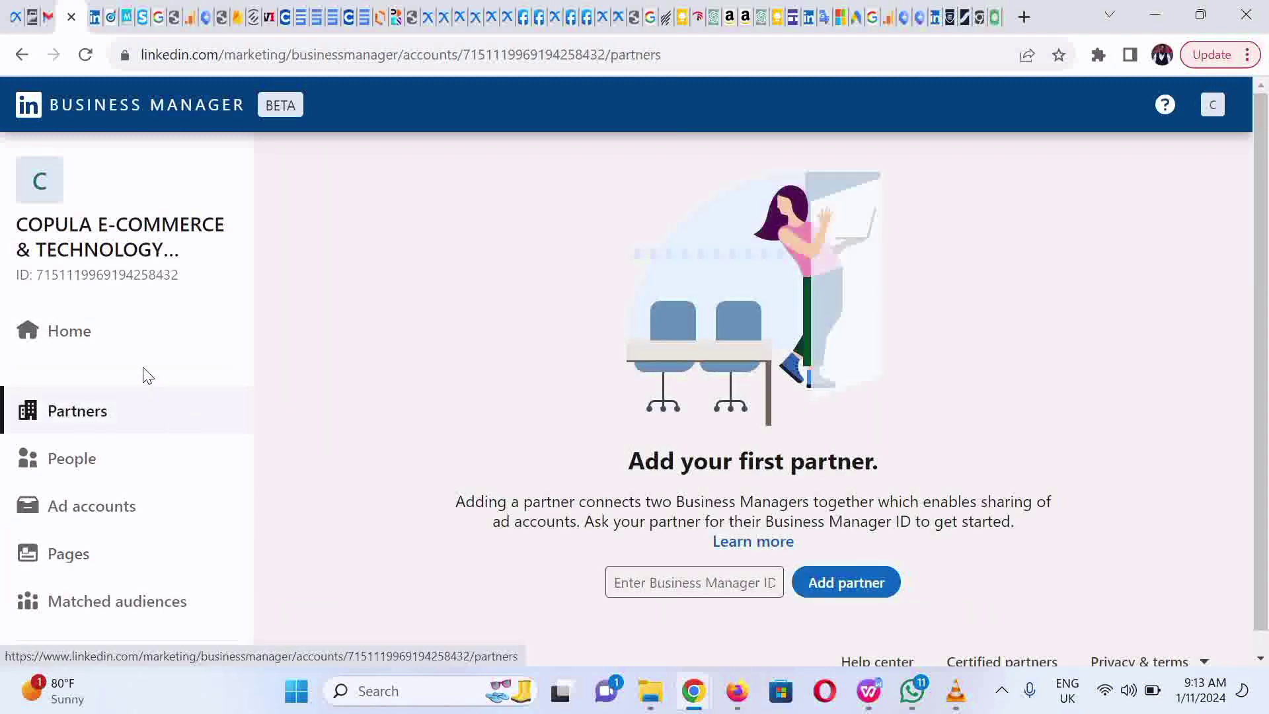